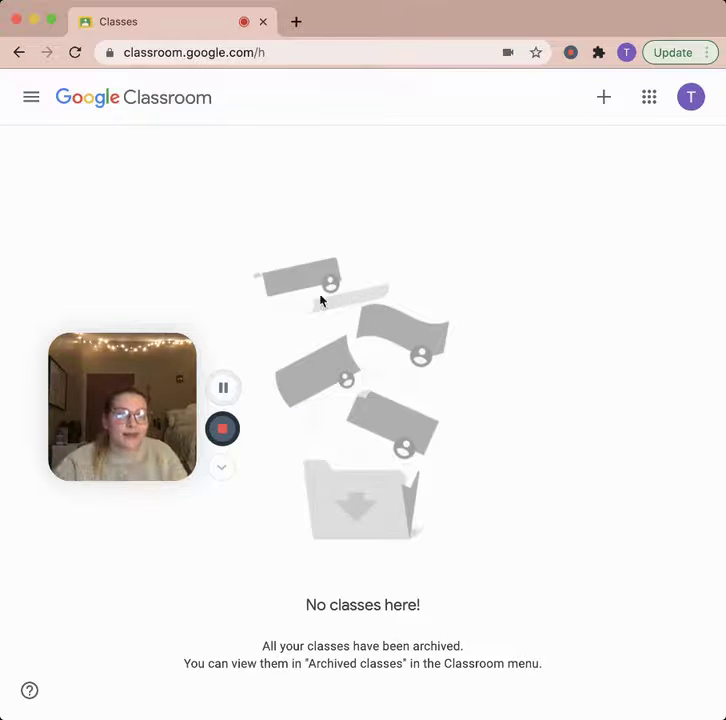
pyautogui.click(649, 99)
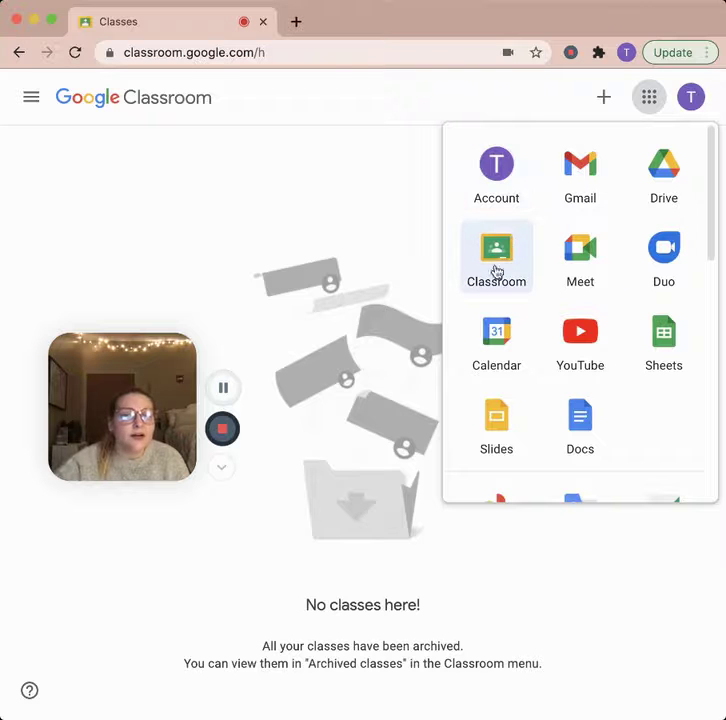
pyautogui.click(335, 195)
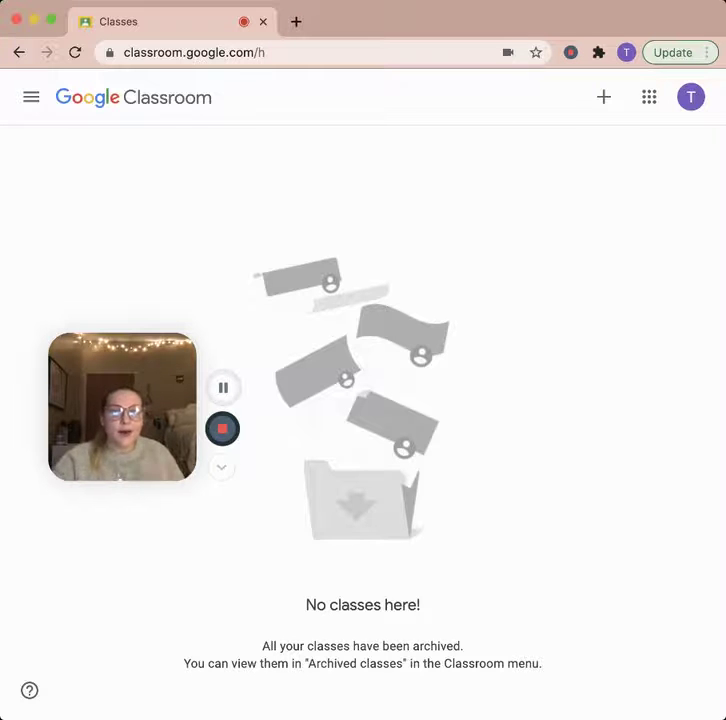
# Start creating a new class and accept the notice about not using Classroom at a school with students.
pyautogui.click(603, 100)
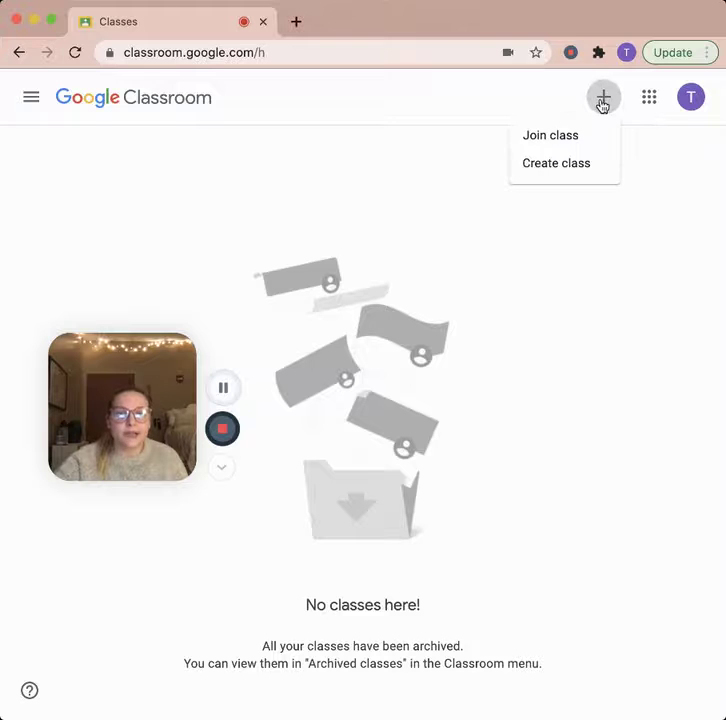
pyautogui.click(592, 166)
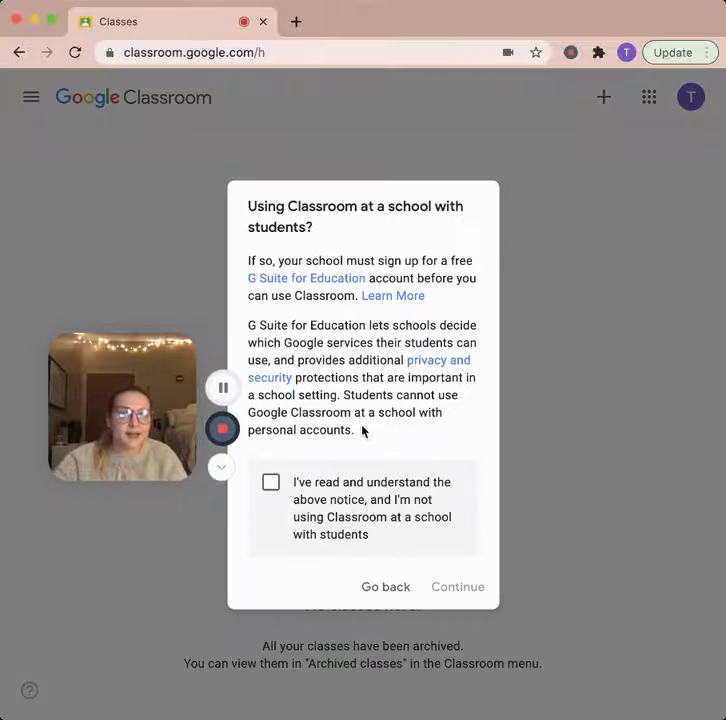
pyautogui.click(270, 483)
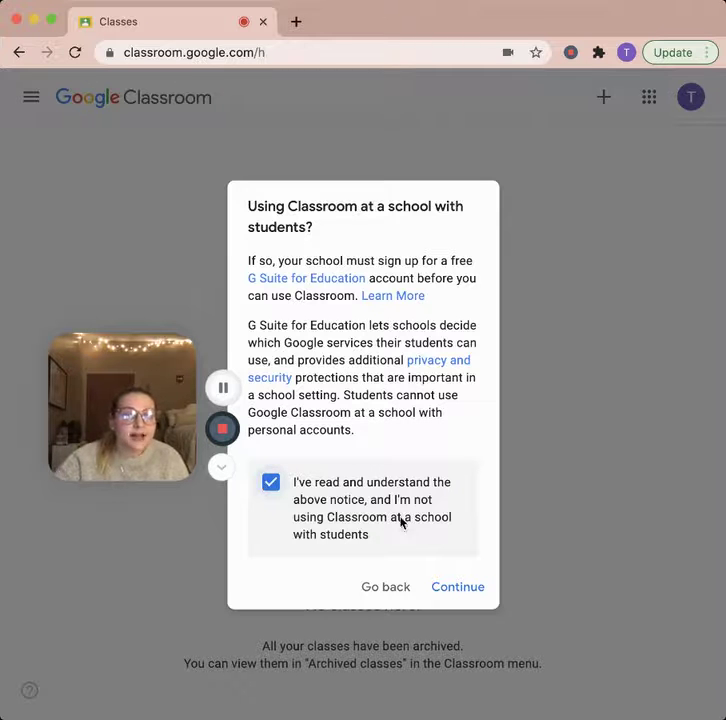
pyautogui.click(483, 593)
pyautogui.moveTo(117, 360); pyautogui.dragTo(60, 587)
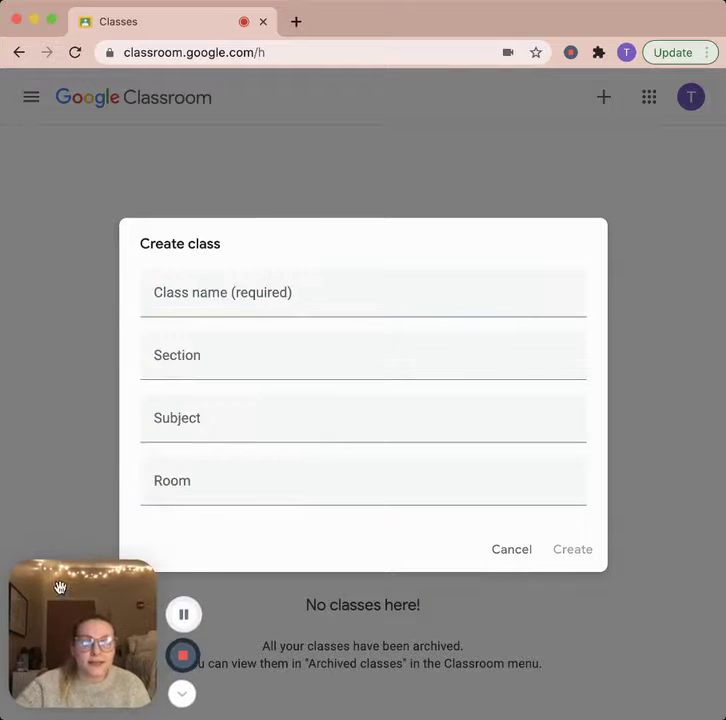
# Name the new class English 10 and set its section to 02.
pyautogui.click(344, 290)
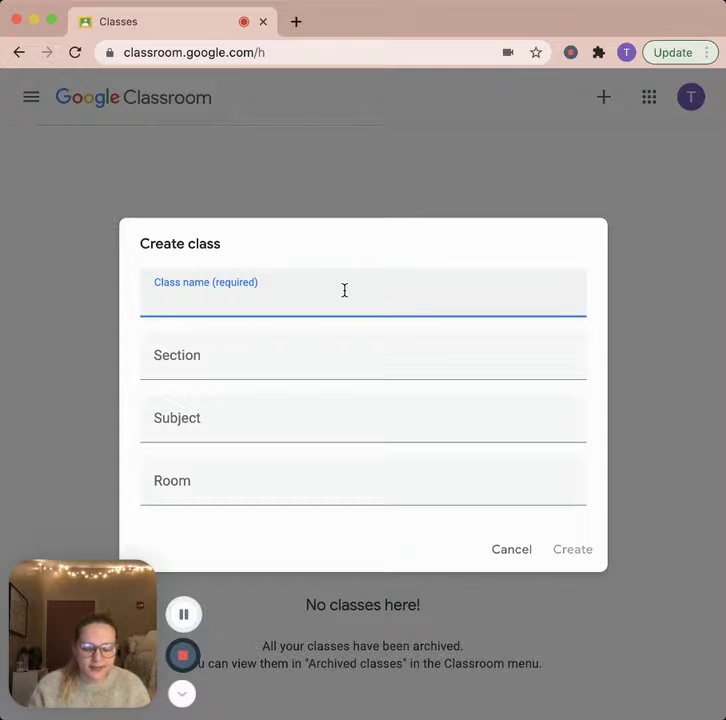
pyautogui.write('English 10')
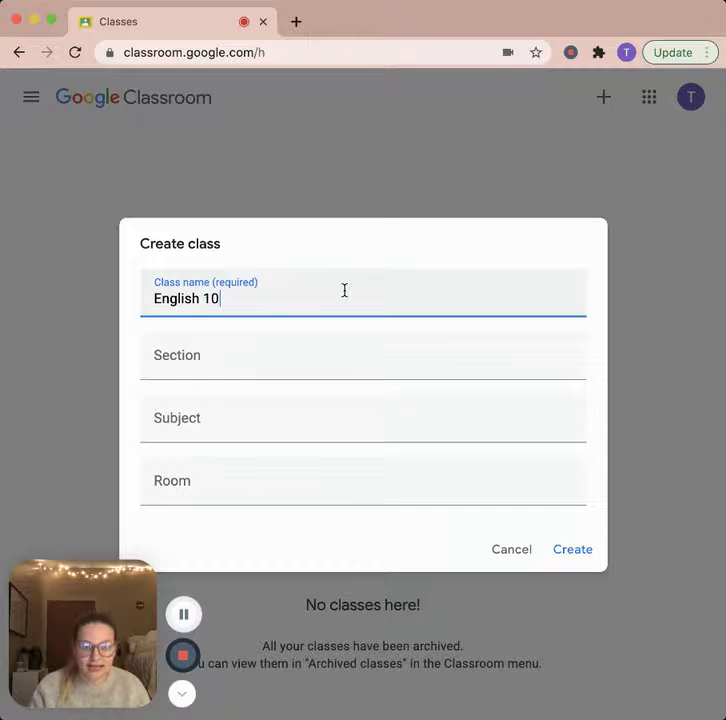
pyautogui.click(355, 350)
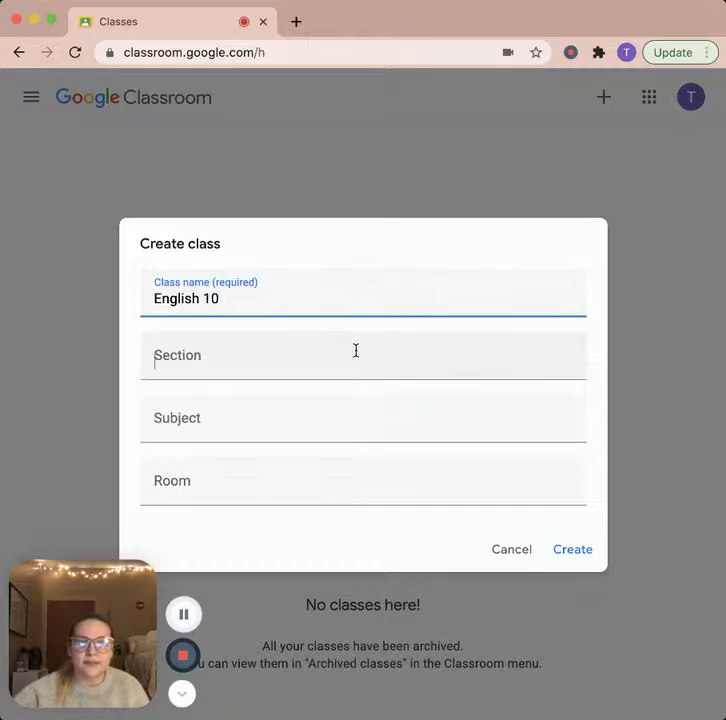
pyautogui.write('02')
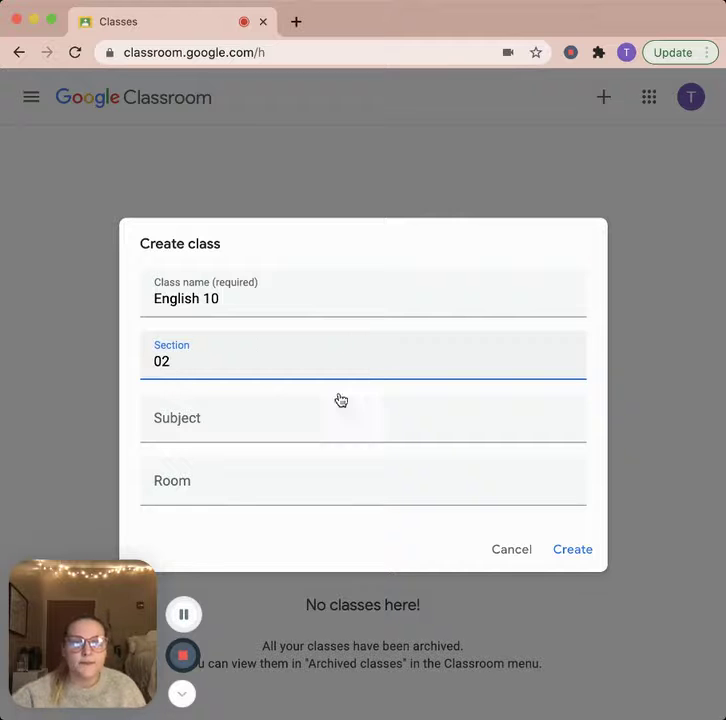
# Set the class subject to the suggested English 10.
pyautogui.click(327, 415)
pyautogui.write('Englaih')
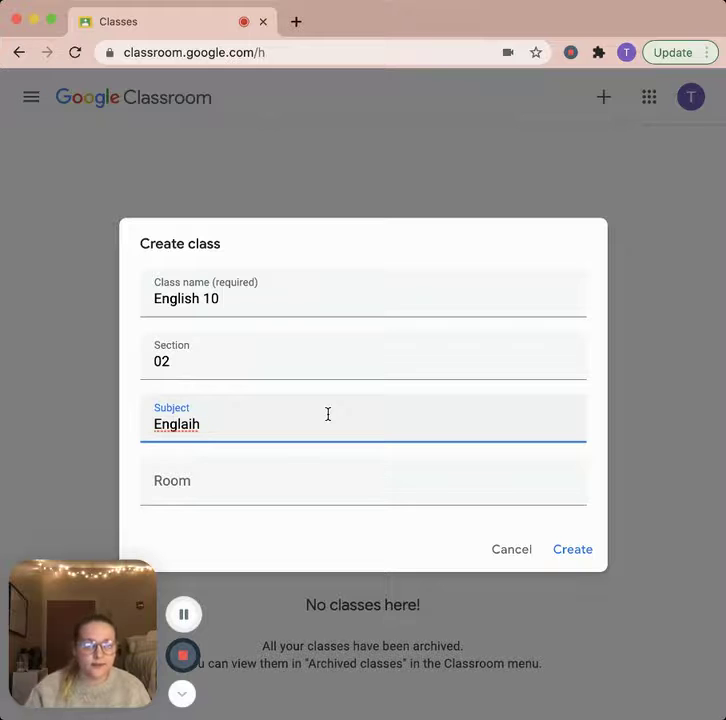
pyautogui.press('BackSpace')
pyautogui.press('BackSpace')
pyautogui.press('BackSpace')
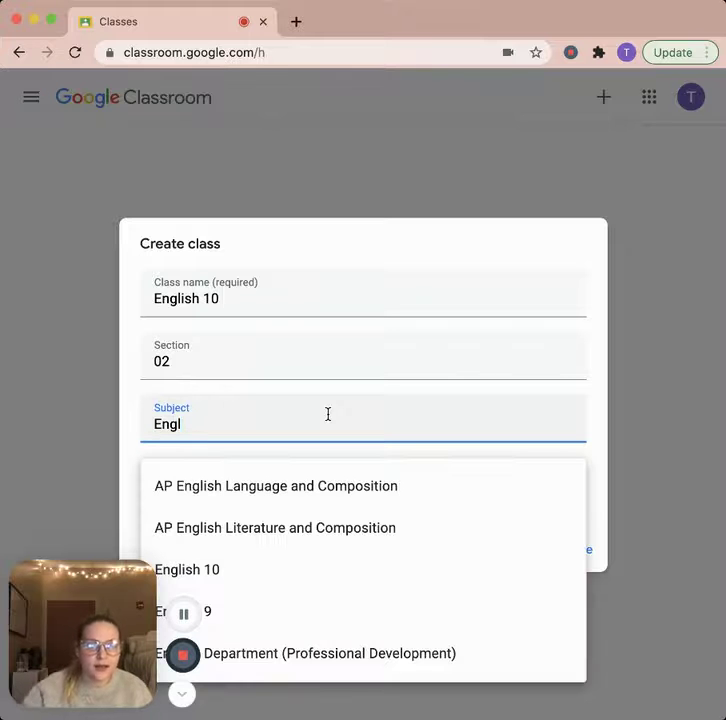
pyautogui.click(275, 569)
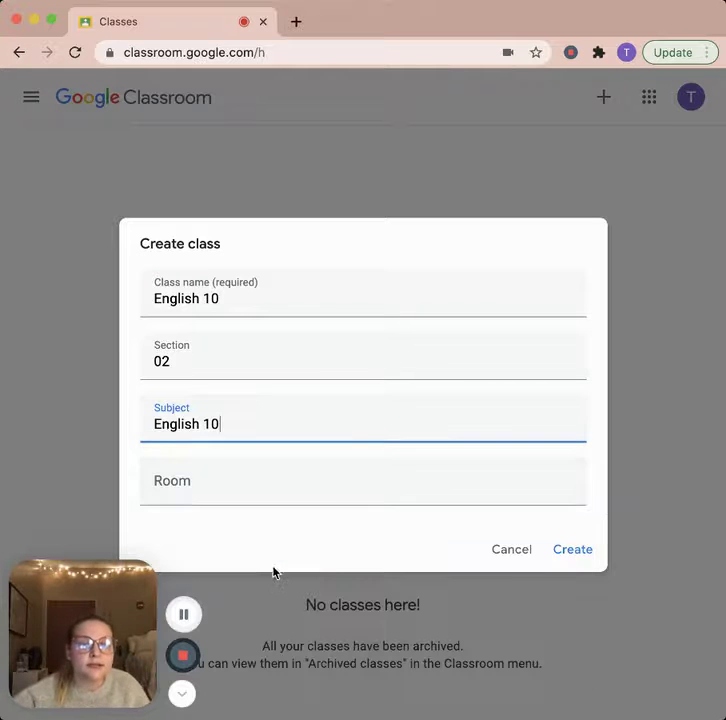
# Set the room to Online and create the class.
pyautogui.click(346, 478)
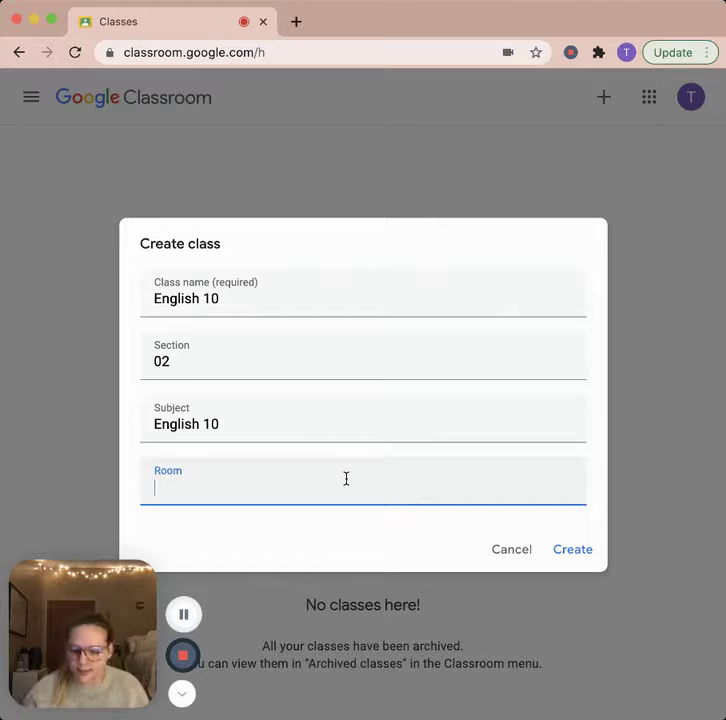
pyautogui.write('0nline')
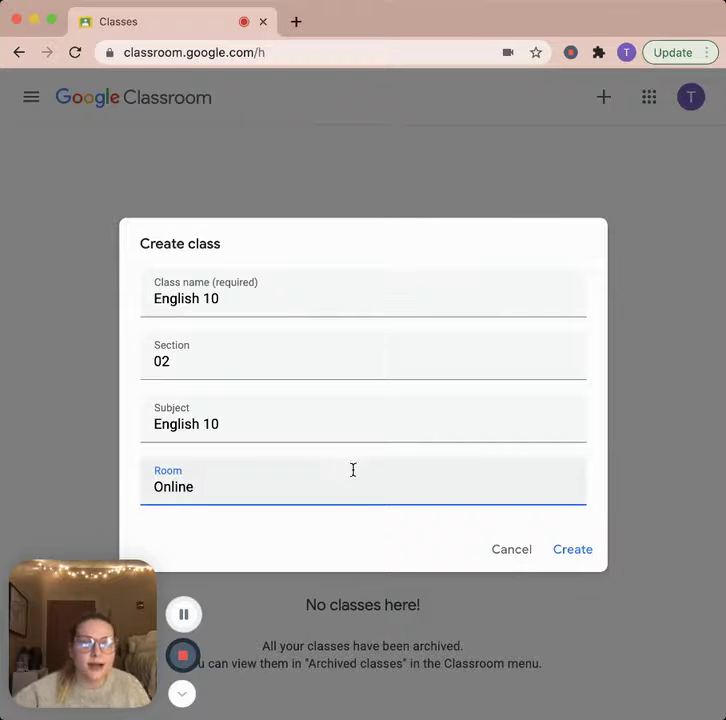
pyautogui.click(588, 549)
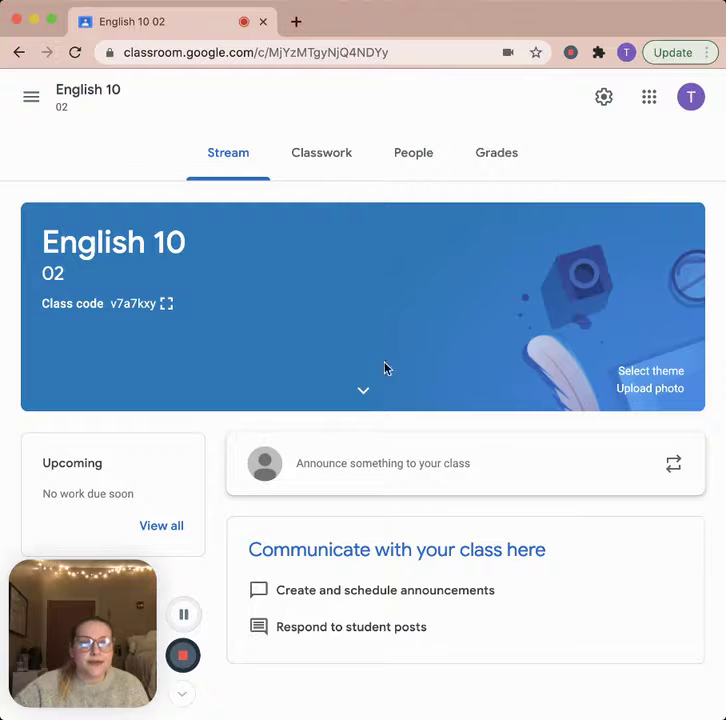
# Apply the green forest theme with the red tent from the gallery's Other category to the class header.
pyautogui.click(665, 373)
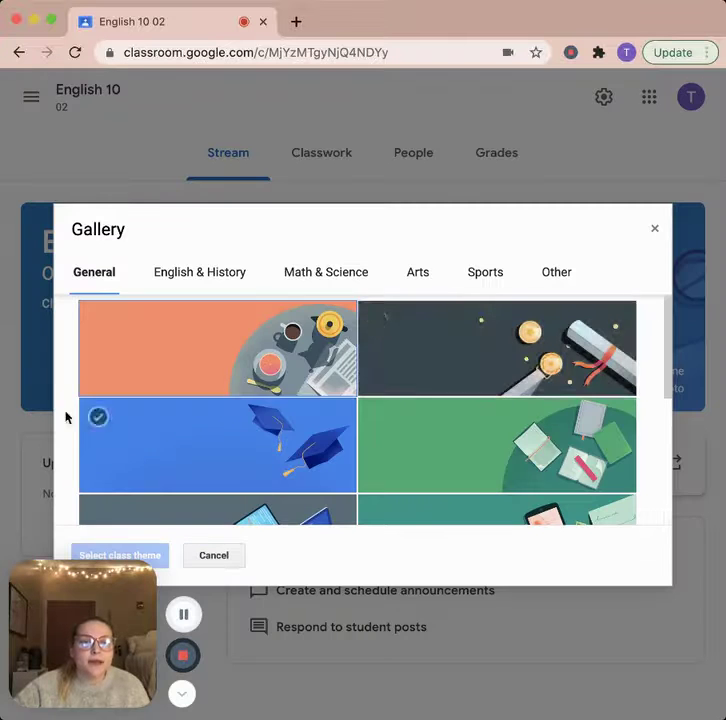
pyautogui.scroll(-5, 470, 389)
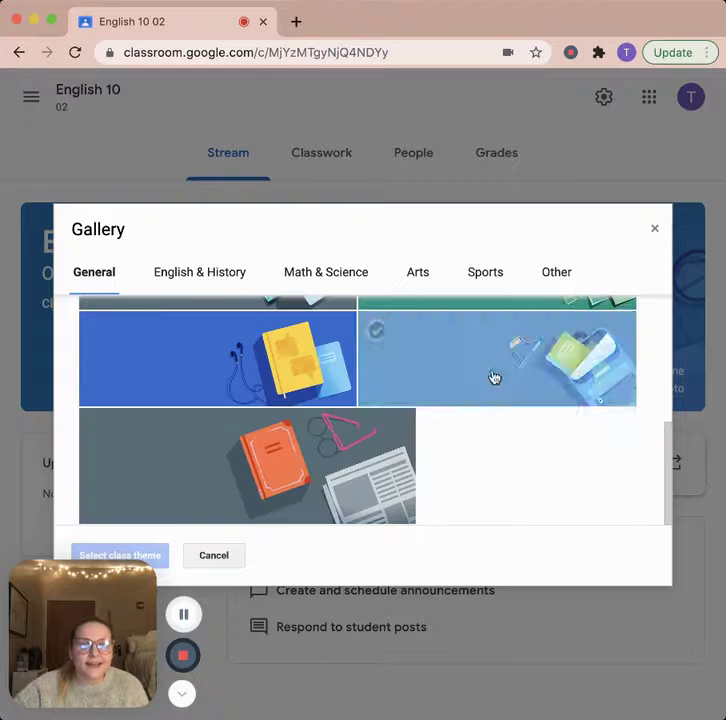
pyautogui.click(556, 272)
pyautogui.scroll(-5, 374, 483)
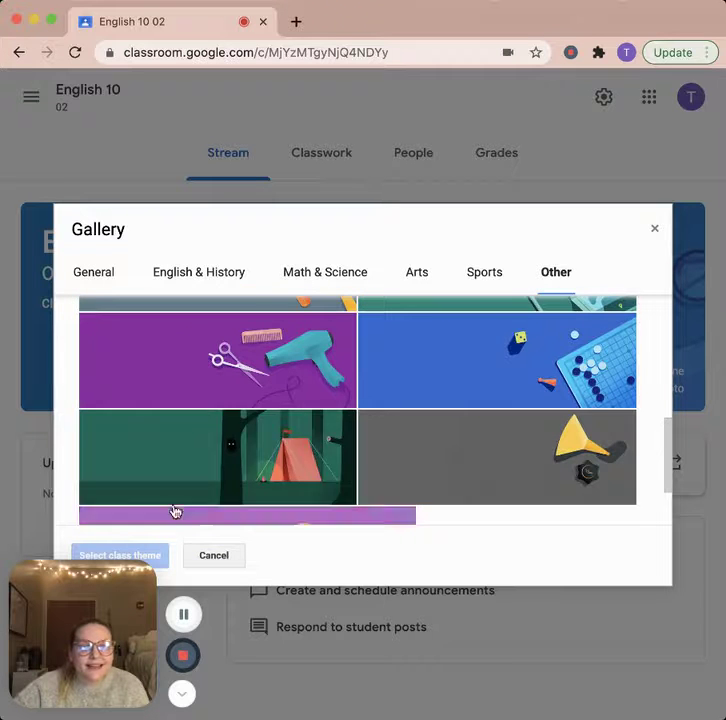
pyautogui.click(246, 459)
pyautogui.click(93, 565)
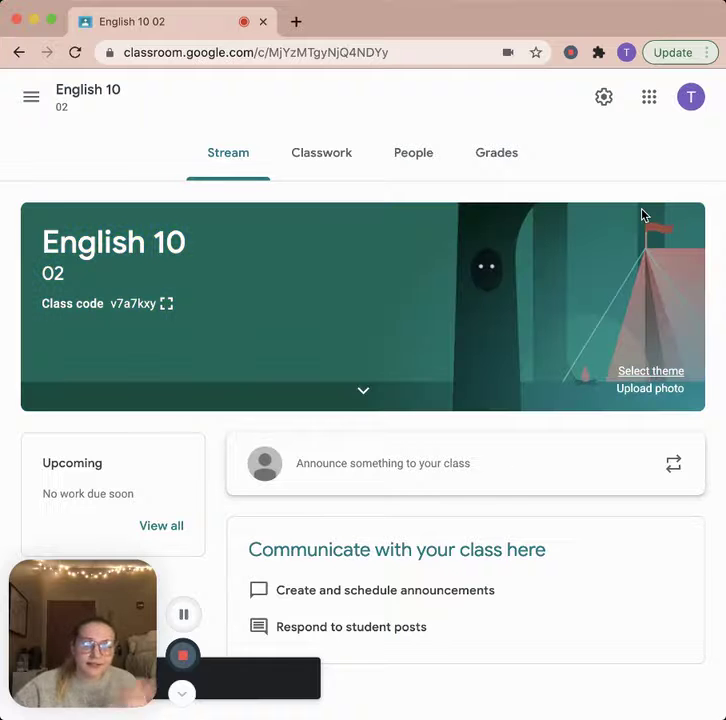
# Look at the photo upload option for the class header without choosing a photo.
pyautogui.click(649, 398)
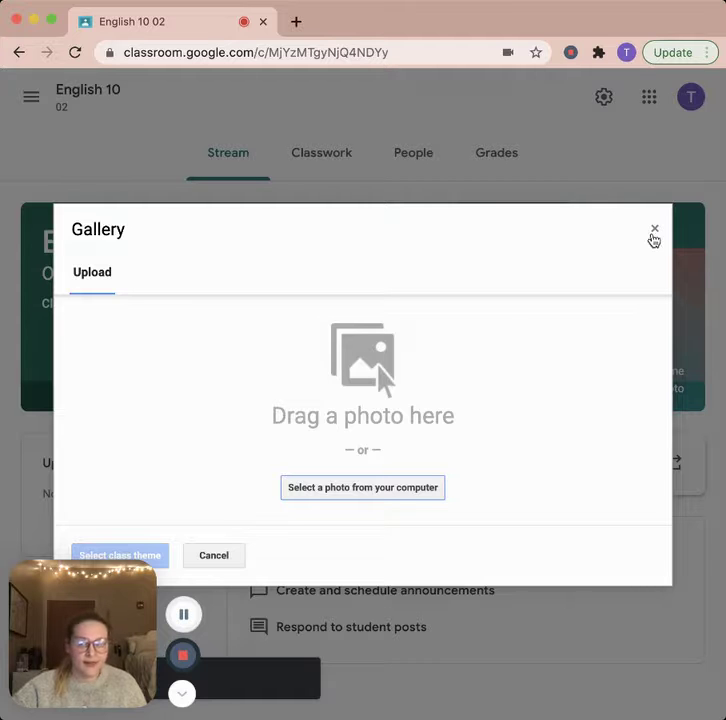
pyautogui.click(654, 230)
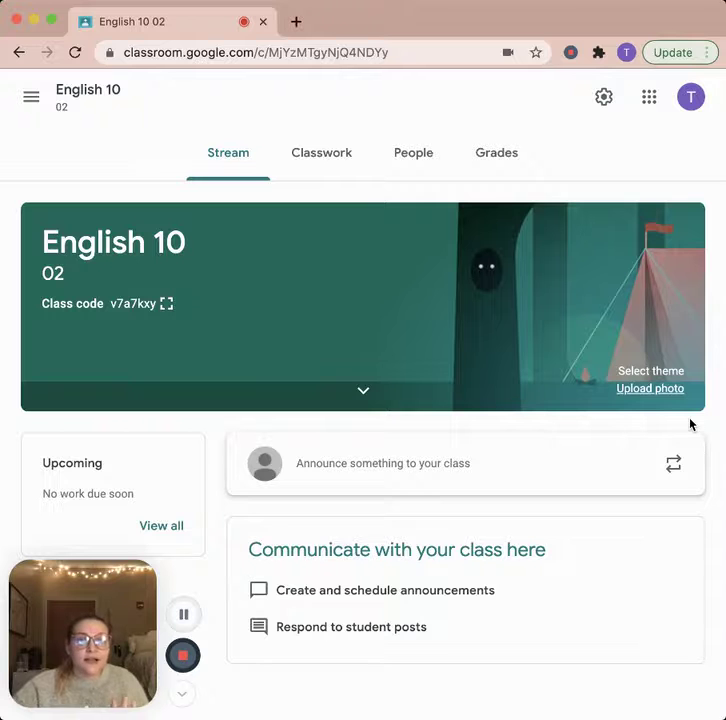
# Open the class settings, review the class details and set the Stream permission to Students can only comment.
pyautogui.click(607, 98)
pyautogui.scroll(-4, 436, 346)
pyautogui.scroll(5, 438, 353)
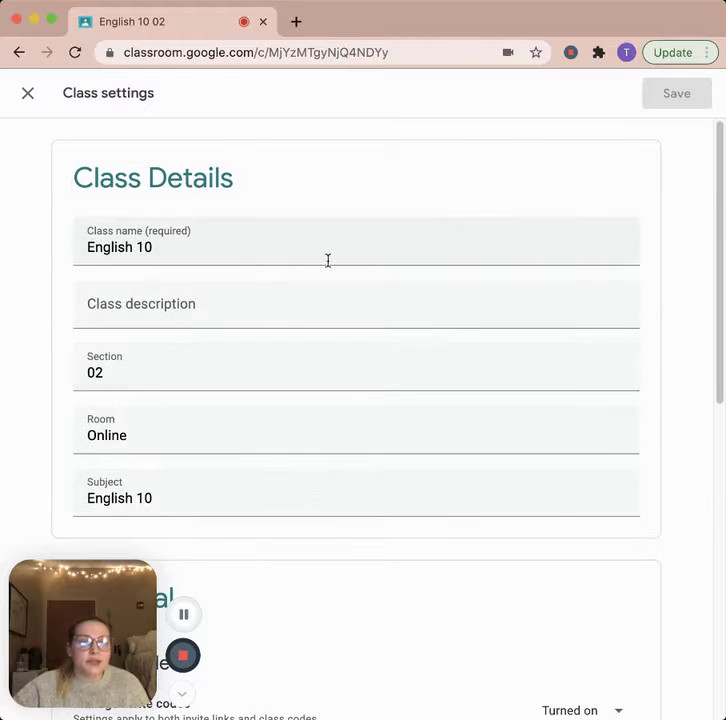
pyautogui.scroll(-5, 420, 297)
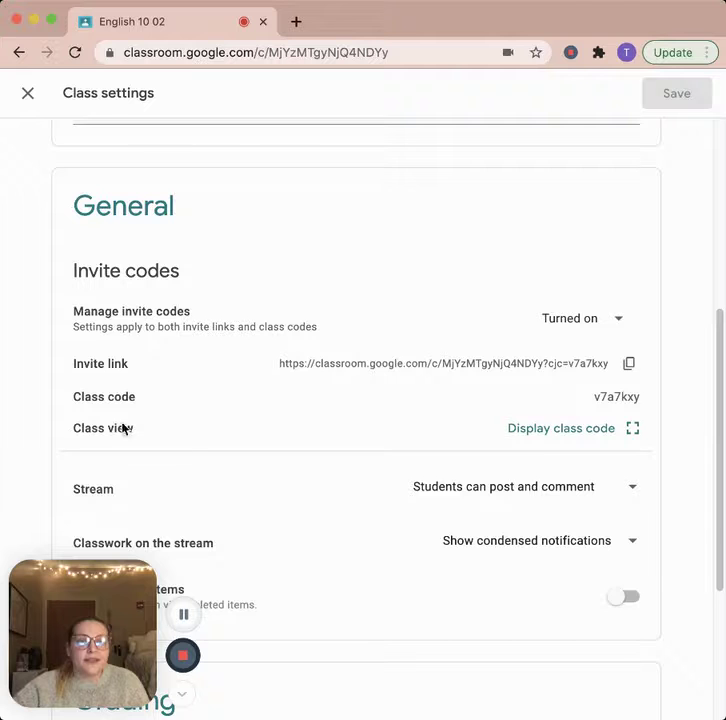
pyautogui.scroll(-3, 444, 326)
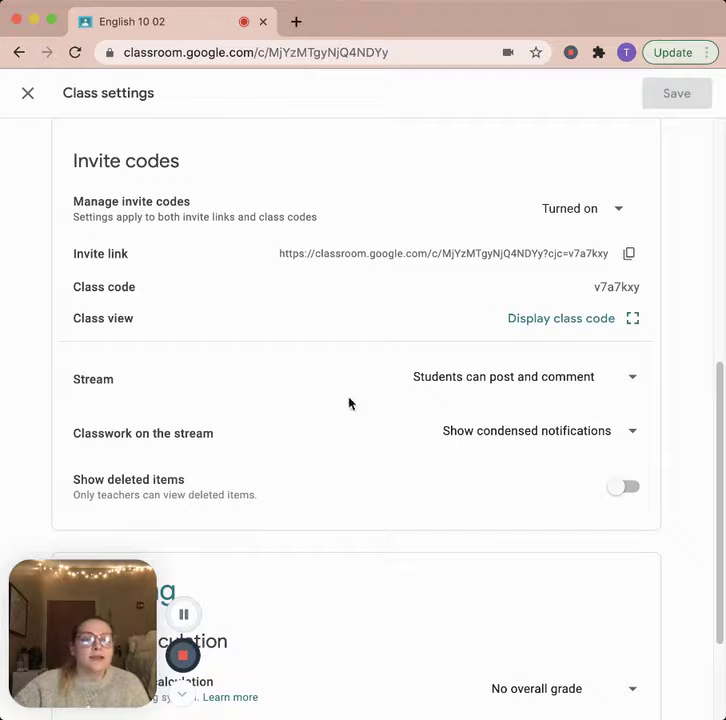
pyautogui.click(526, 390)
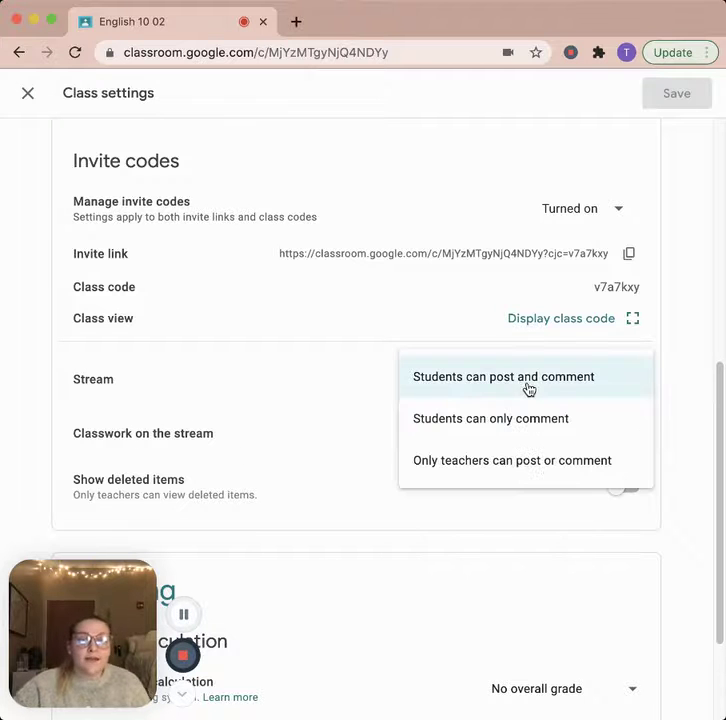
pyautogui.click(549, 462)
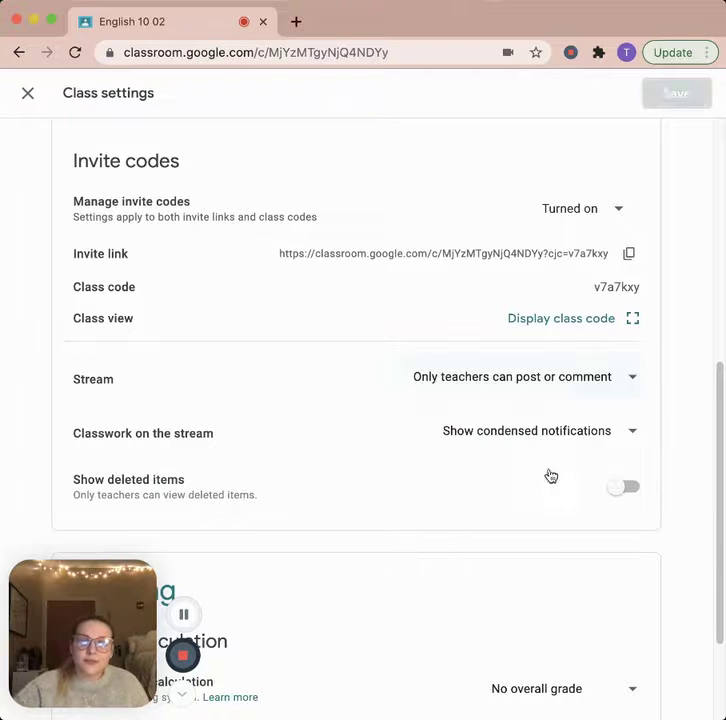
pyautogui.click(592, 392)
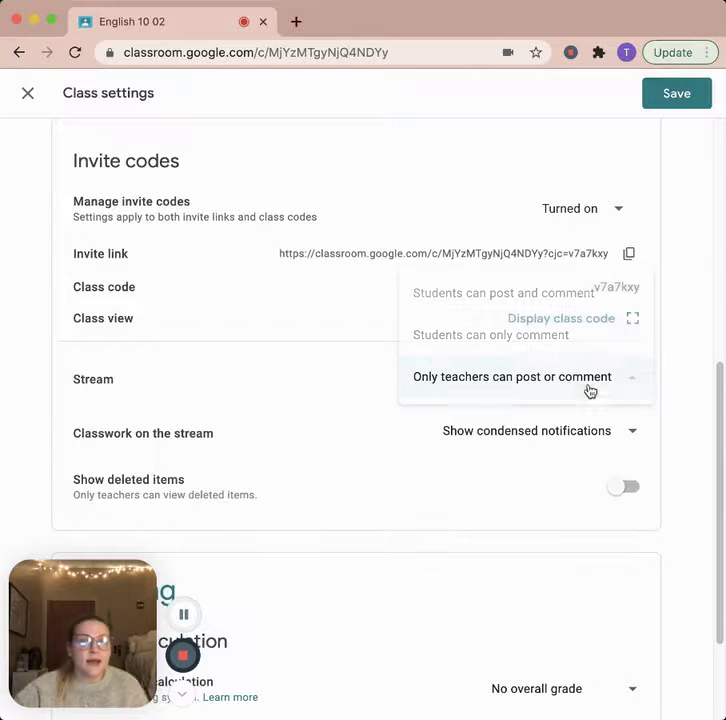
pyautogui.click(562, 340)
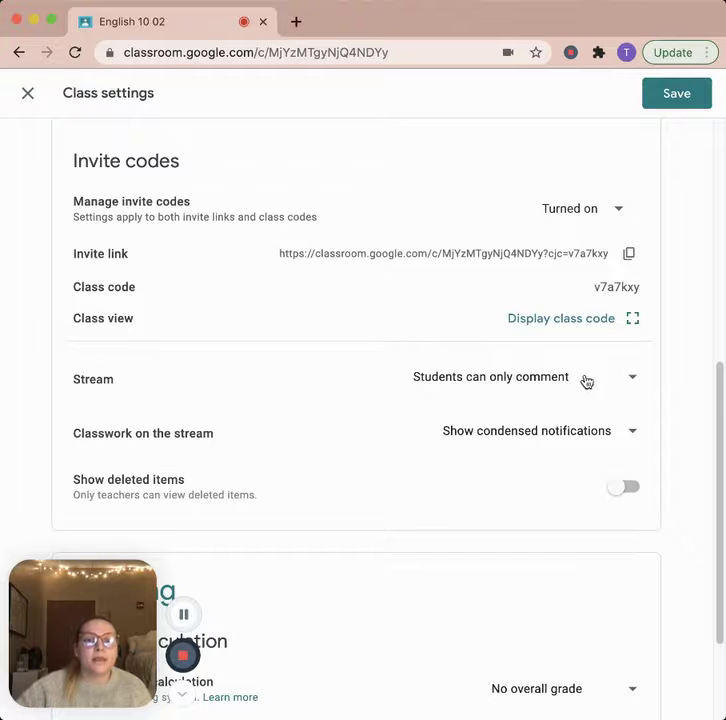
# Look through the classwork notification options, keep Show condensed notifications, and switch Show deleted items on and off again.
pyautogui.click(571, 432)
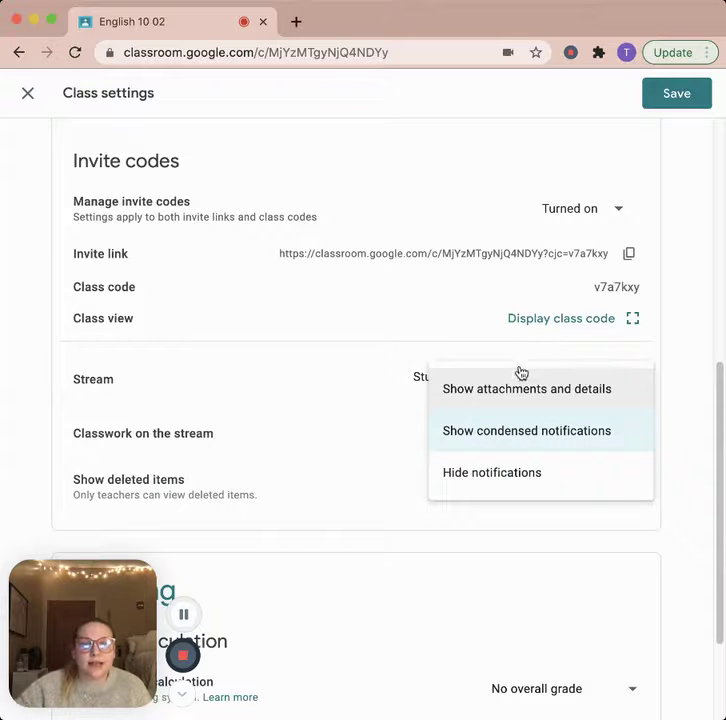
pyautogui.click(522, 430)
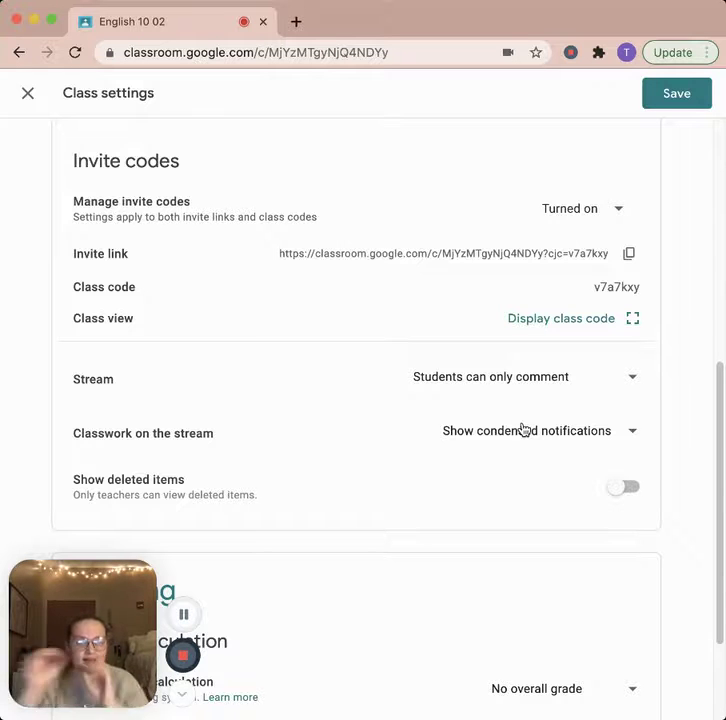
pyautogui.click(630, 493)
pyautogui.click(628, 491)
# Set the overall grade calculation in the Grading settings to Weighted by category.
pyautogui.scroll(-1, 660, 500)
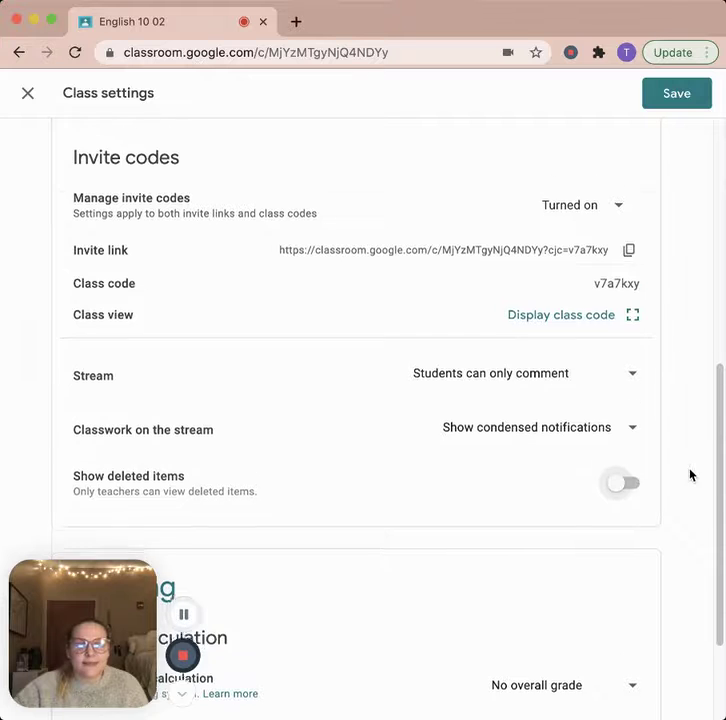
pyautogui.scroll(-3, 688, 476)
pyautogui.moveTo(108, 582); pyautogui.dragTo(672, 94)
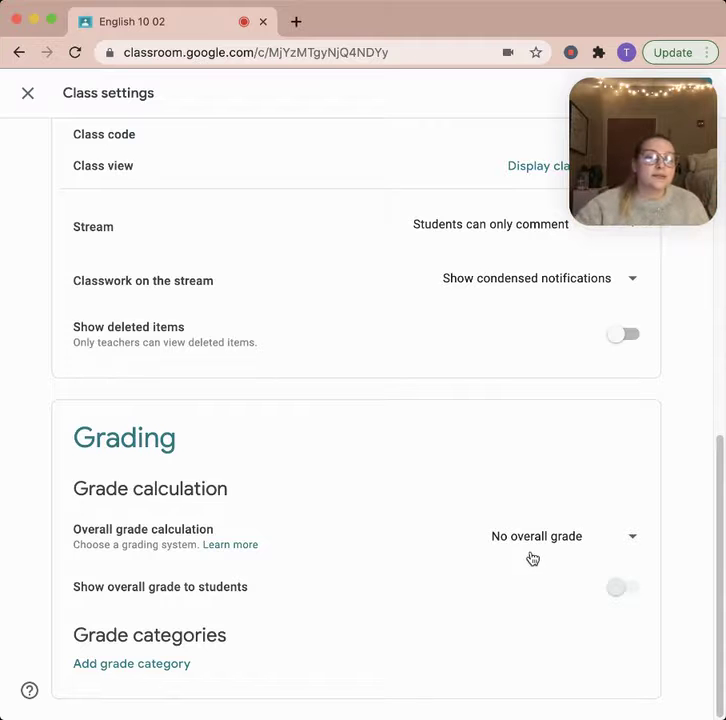
pyautogui.click(572, 535)
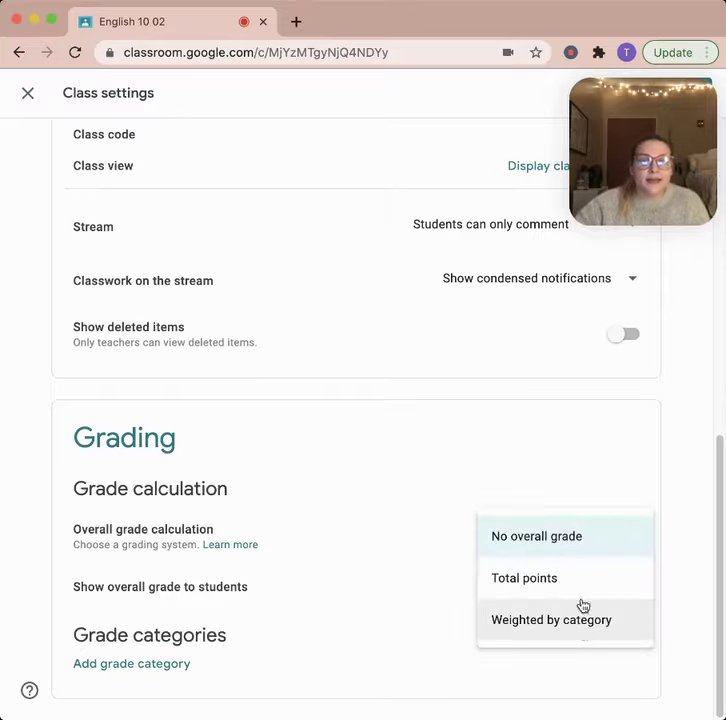
pyautogui.click(584, 632)
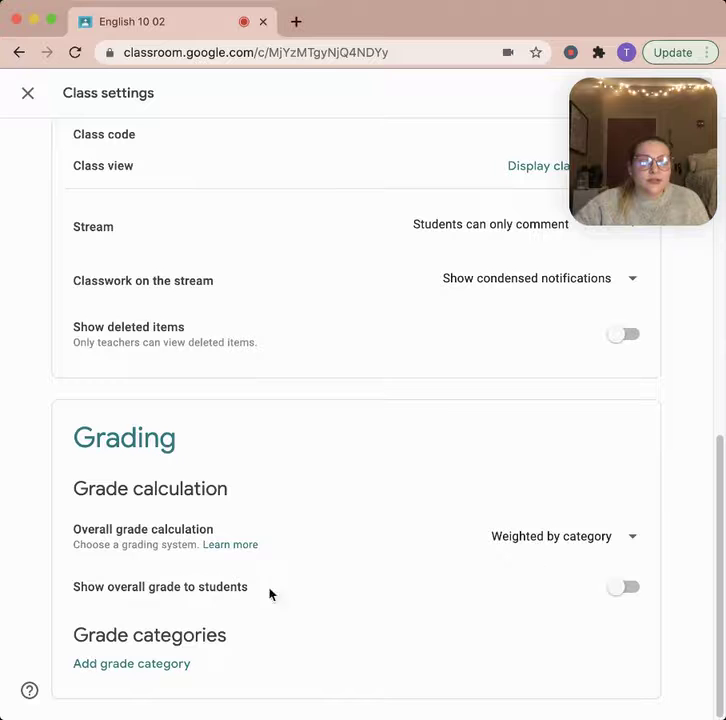
# Keep Weighted by category as the overall grade calculation and turn on Show overall grade to students.
pyautogui.click(551, 538)
pyautogui.click(569, 509)
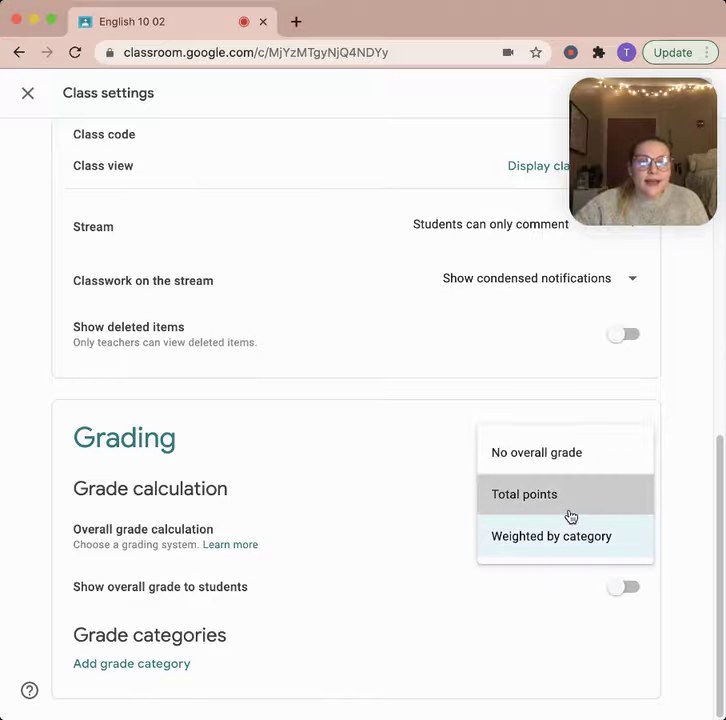
pyautogui.click(586, 538)
pyautogui.click(583, 577)
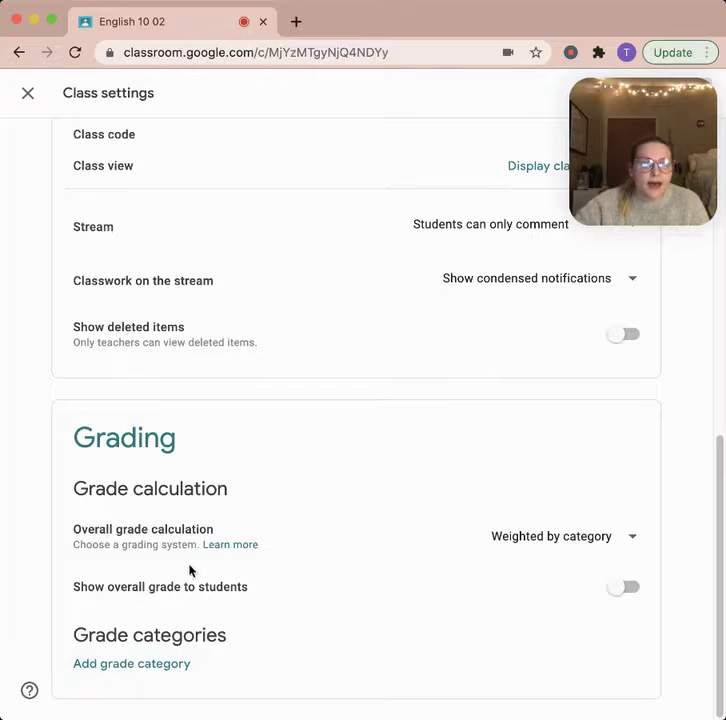
pyautogui.click(625, 593)
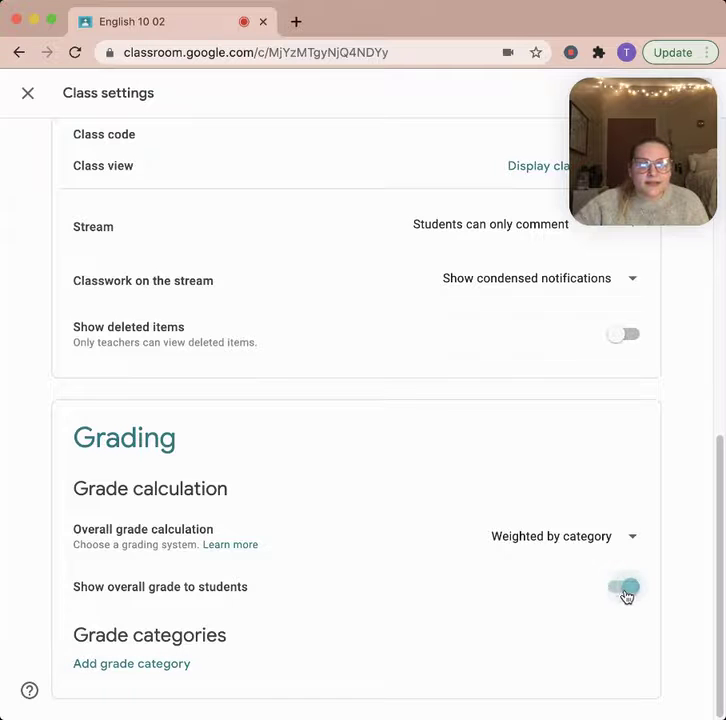
pyautogui.click(630, 596)
pyautogui.click(630, 596)
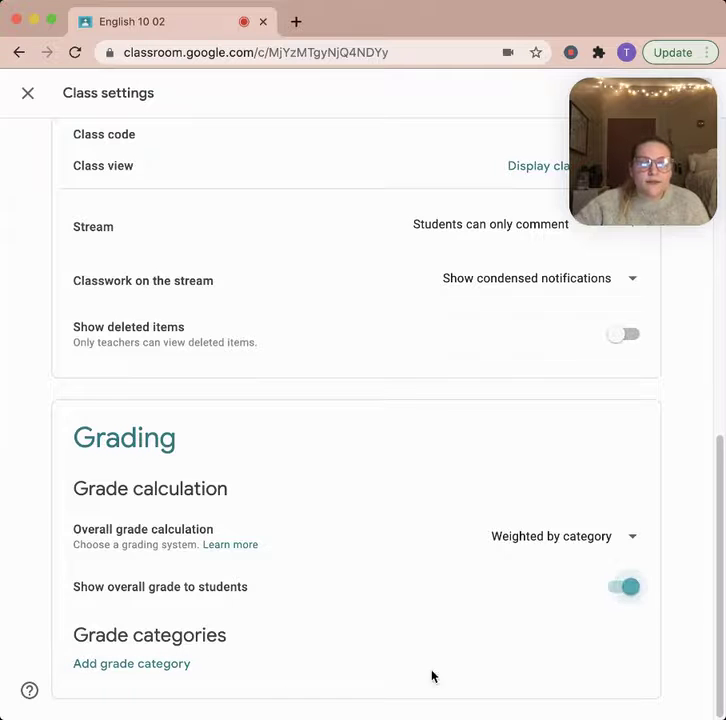
# Add four blank grade categories in the Grading settings.
pyautogui.click(141, 677)
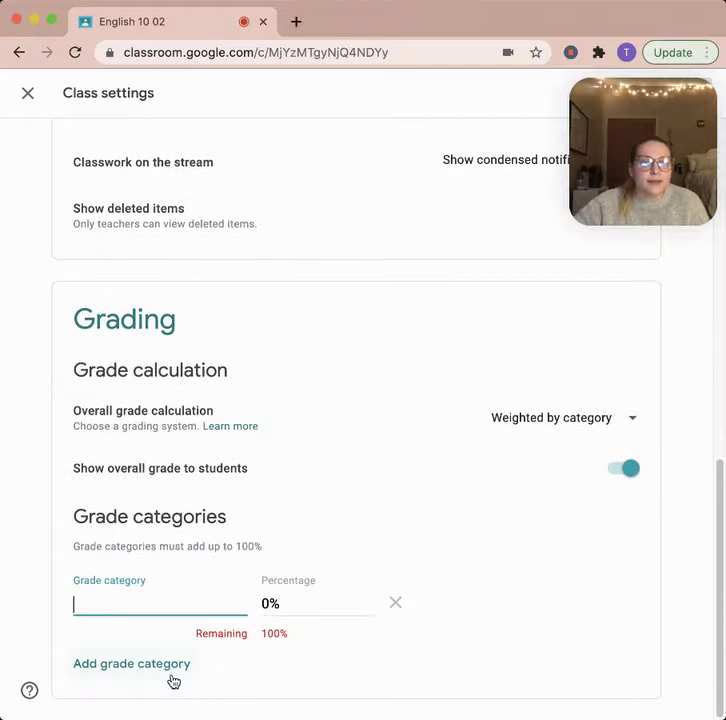
pyautogui.click(172, 678)
pyautogui.click(168, 667)
pyautogui.click(168, 669)
pyautogui.scroll(-1, 413, 520)
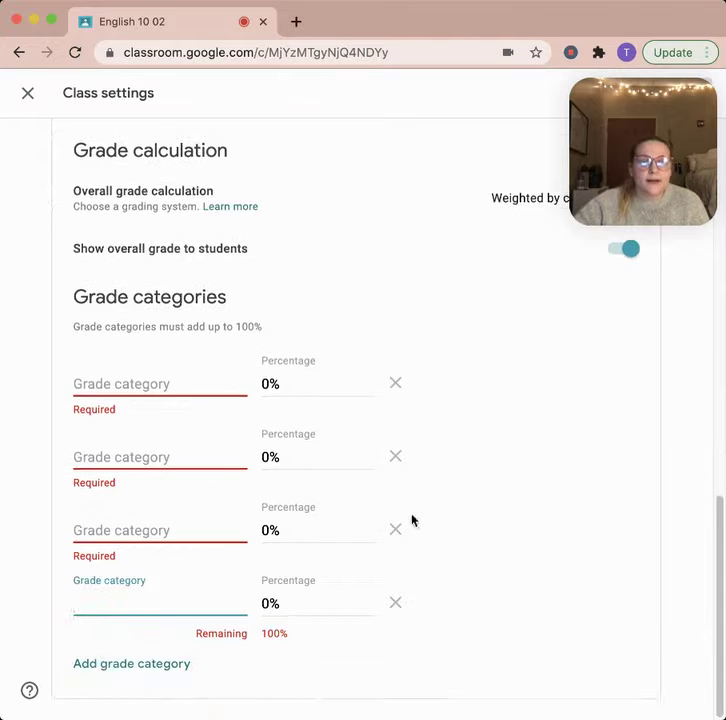
# Name the four grade categories Homework, Assignments, Projects and Quizzes, in that order.
pyautogui.click(139, 380)
pyautogui.write('H')
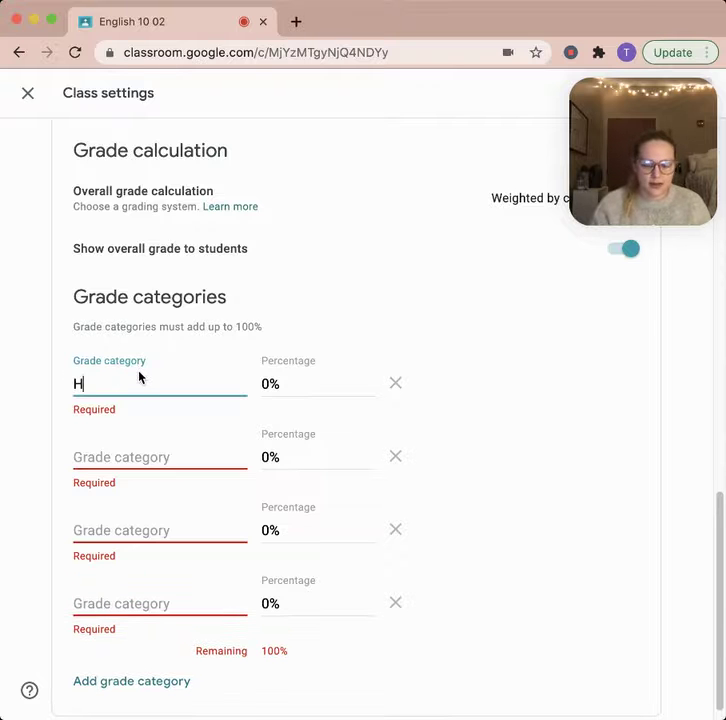
pyautogui.write('omework')
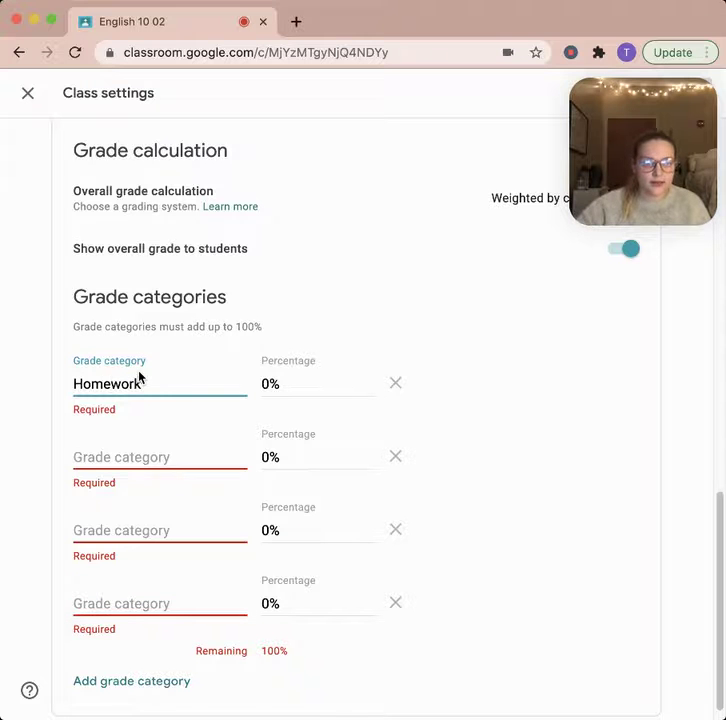
pyautogui.click(110, 455)
pyautogui.write('Assignme')
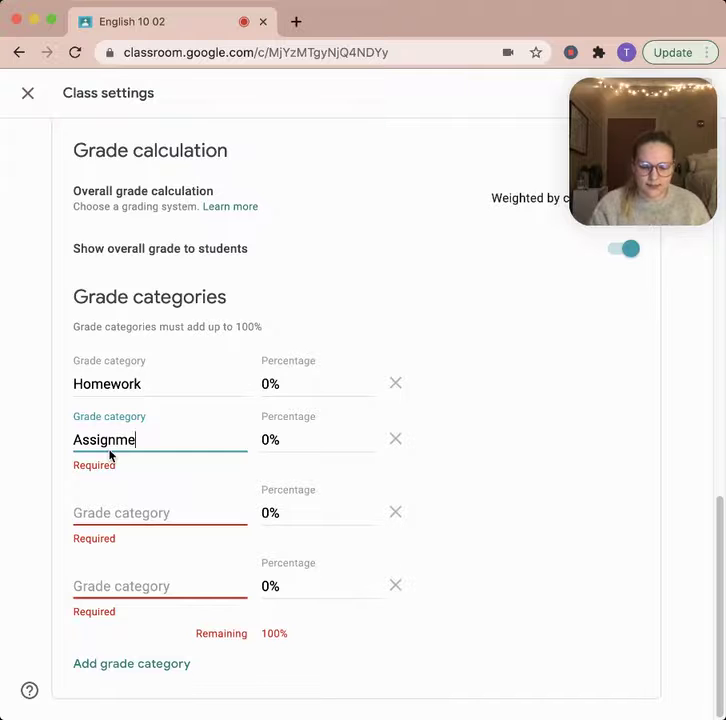
pyautogui.click(90, 512)
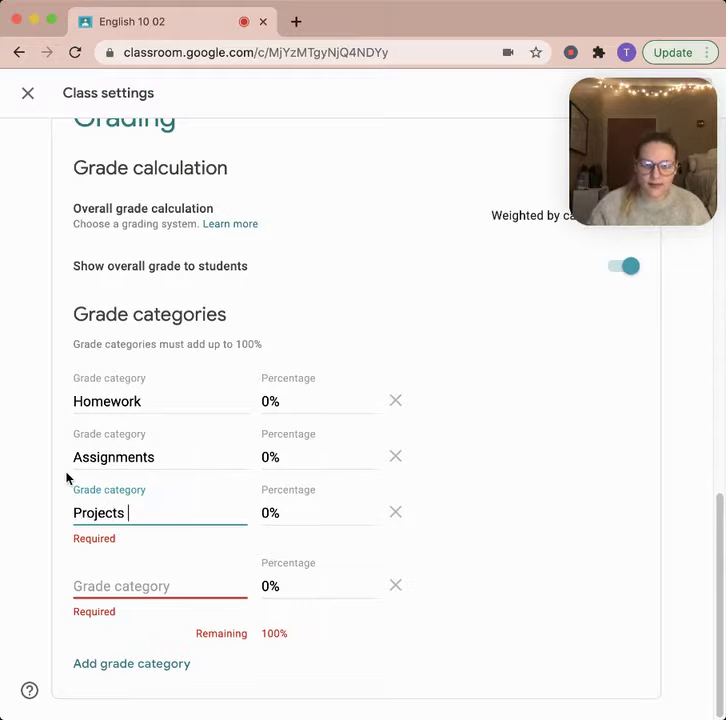
pyautogui.click(105, 584)
pyautogui.write('Quizzes')
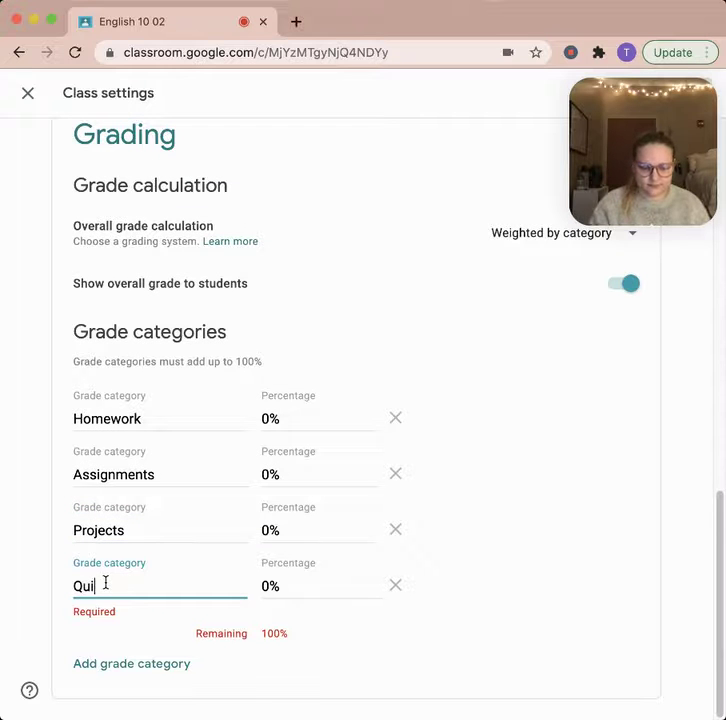
# Set the percentage of the Quizzes category to 40% and of the Projects category to 20%.
pyautogui.click(271, 588)
pyautogui.write('4')
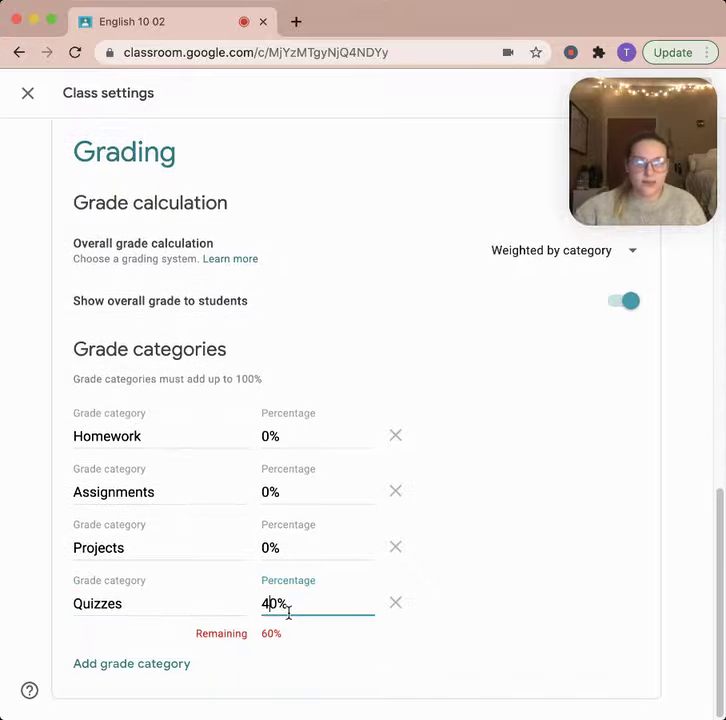
pyautogui.click(262, 547)
pyautogui.write('2')
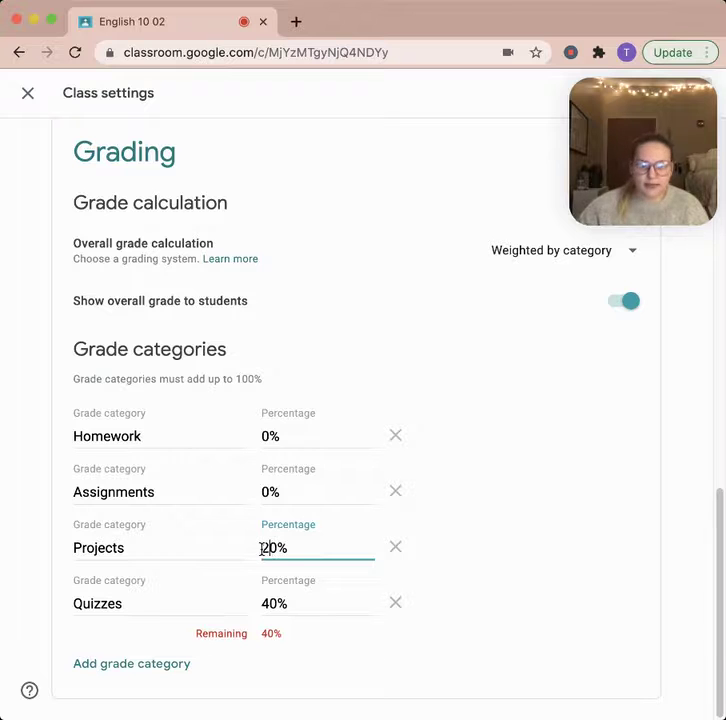
# Set the percentage of the Assignments category to 25%.
pyautogui.click(263, 492)
pyautogui.write('15')
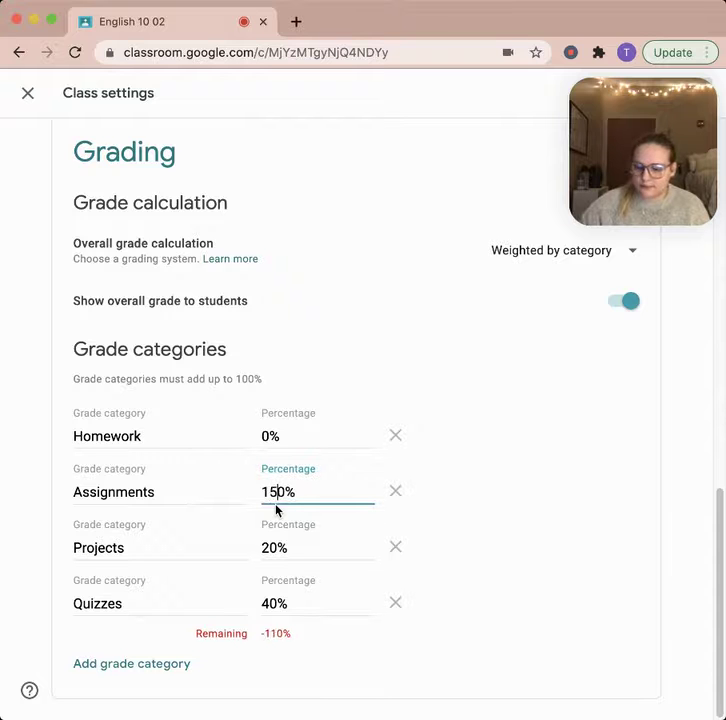
pyautogui.press('BackSpace')
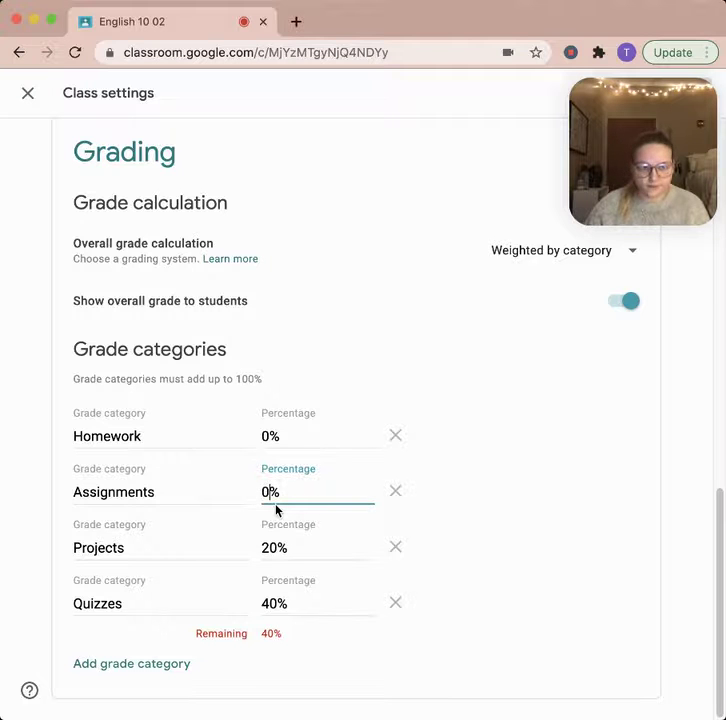
pyautogui.press('BackSpace')
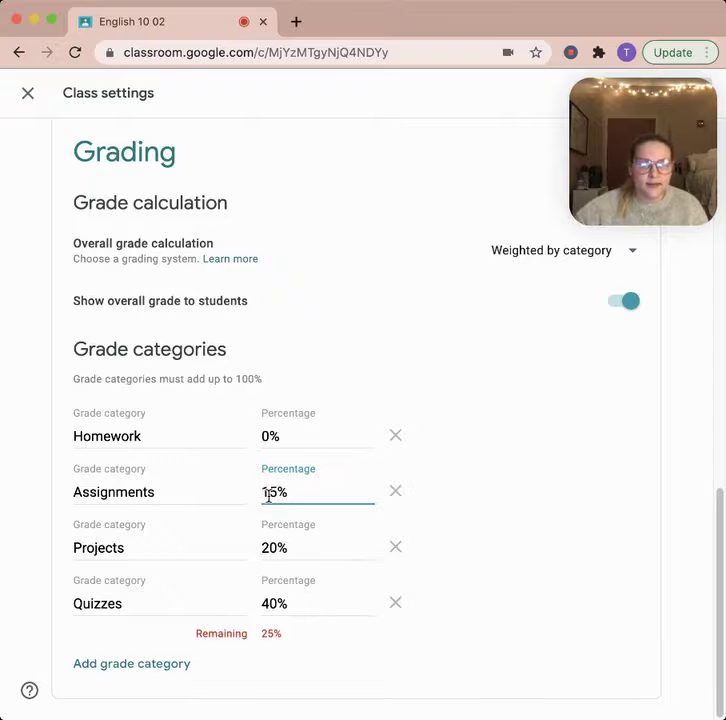
pyautogui.press('BackSpace')
pyautogui.write('52')
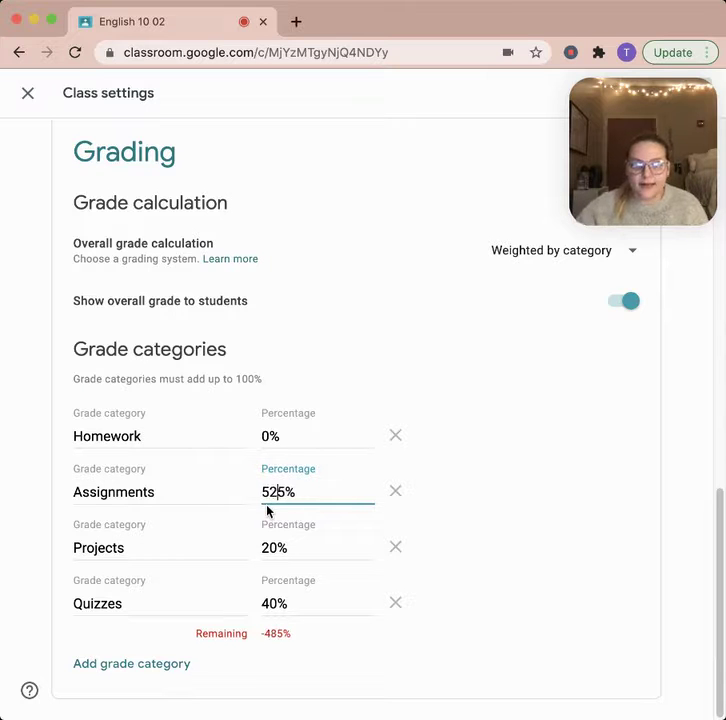
pyautogui.press('BackSpace')
pyautogui.press('BackSpace')
pyautogui.write('2')
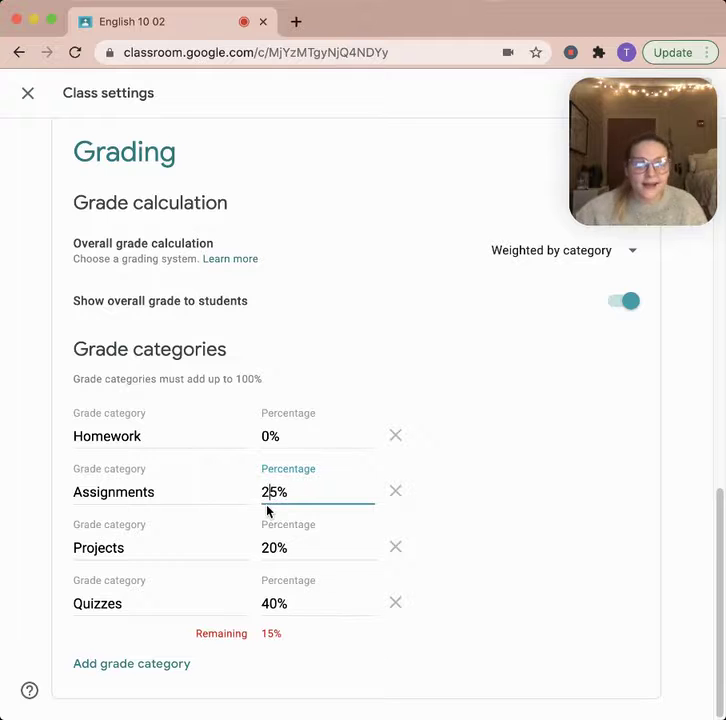
# Set the percentage of the Homework category to 15% and save the class settings.
pyautogui.click(267, 445)
pyautogui.press('BackSpace')
pyautogui.write('15')
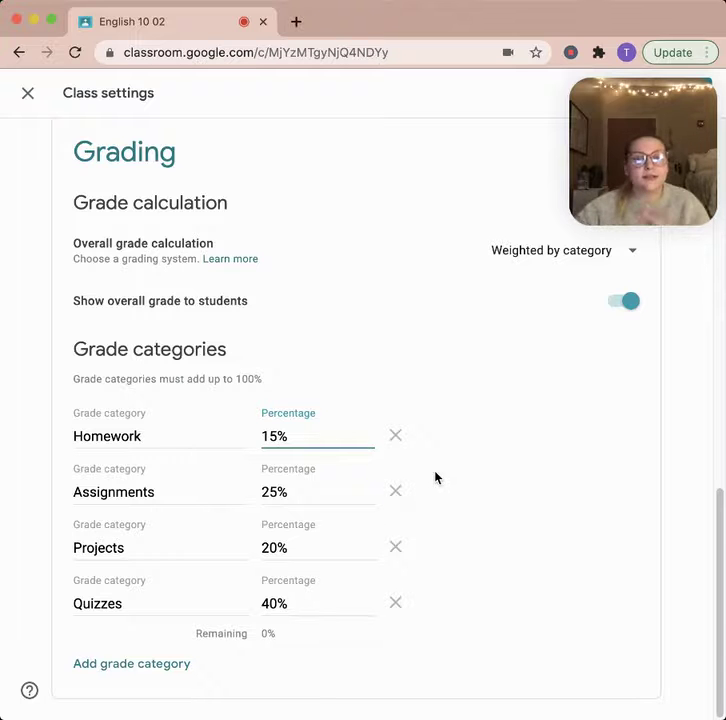
pyautogui.click(576, 505)
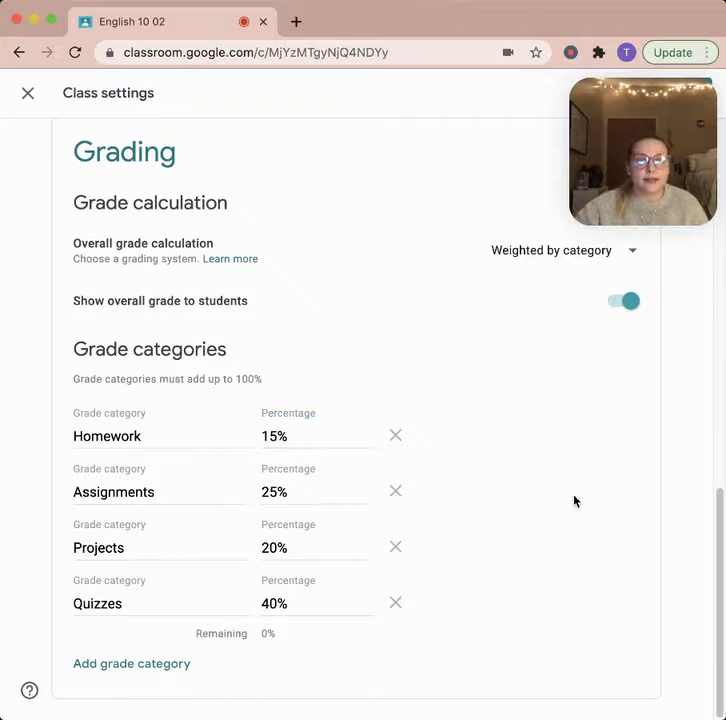
pyautogui.scroll(15, 568, 490)
pyautogui.moveTo(606, 185); pyautogui.dragTo(39, 657)
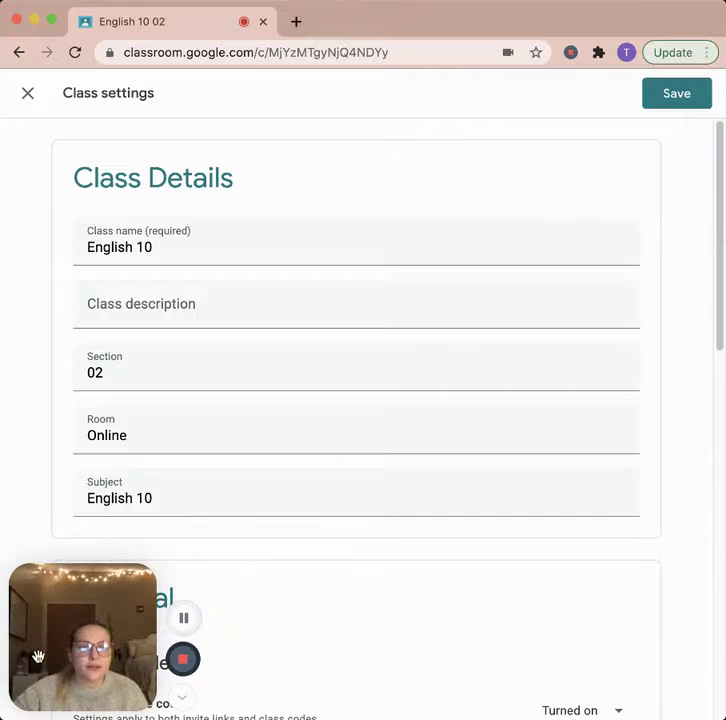
pyautogui.click(687, 95)
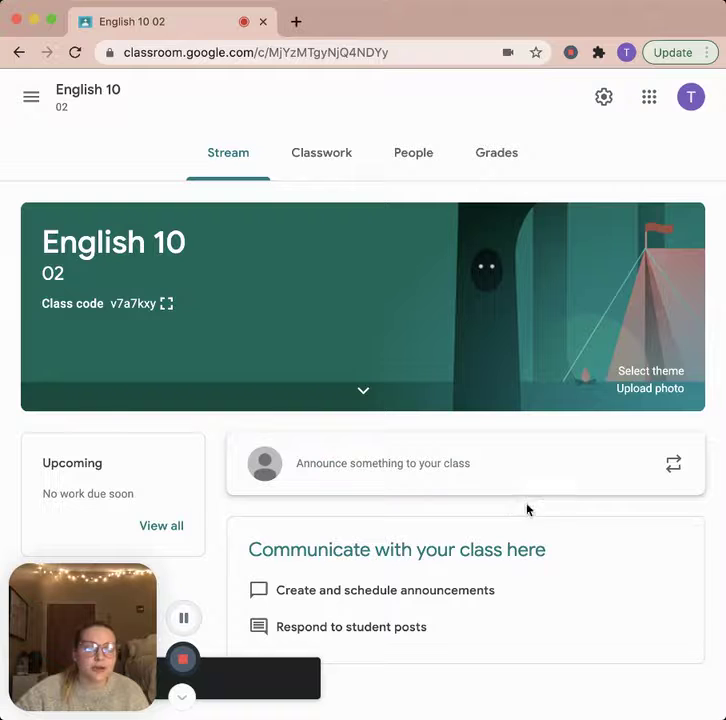
# Look at the classes available for reusing a post on the Stream and close the list without choosing one.
pyautogui.click(678, 470)
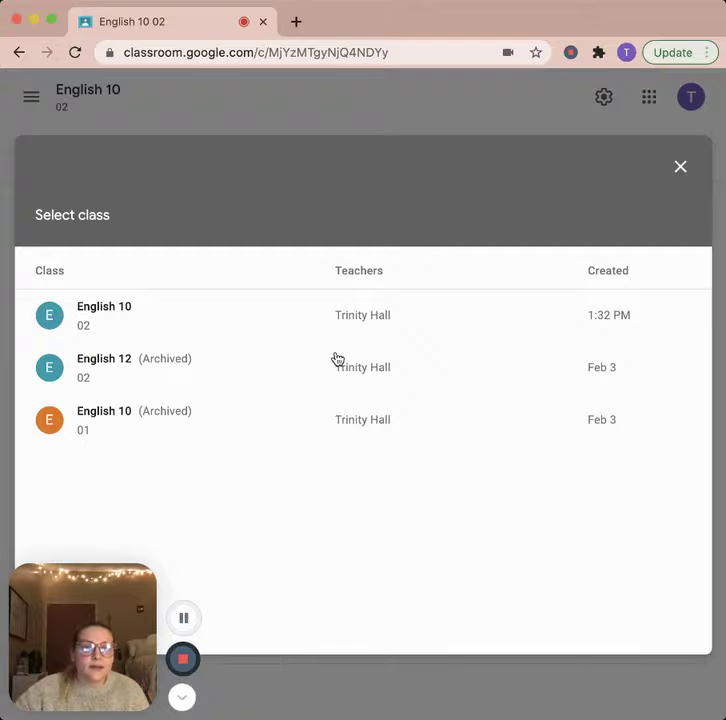
pyautogui.click(680, 166)
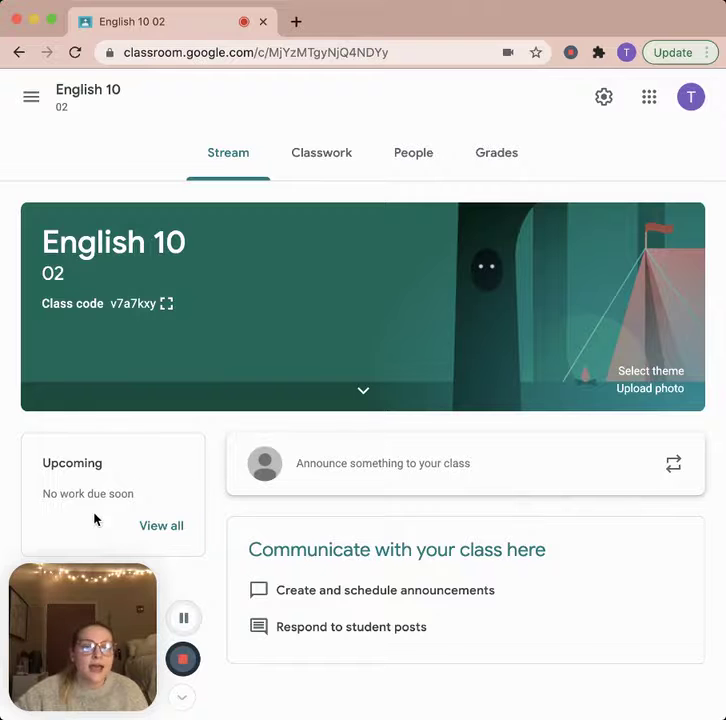
pyautogui.moveTo(88, 650); pyautogui.dragTo(635, 641)
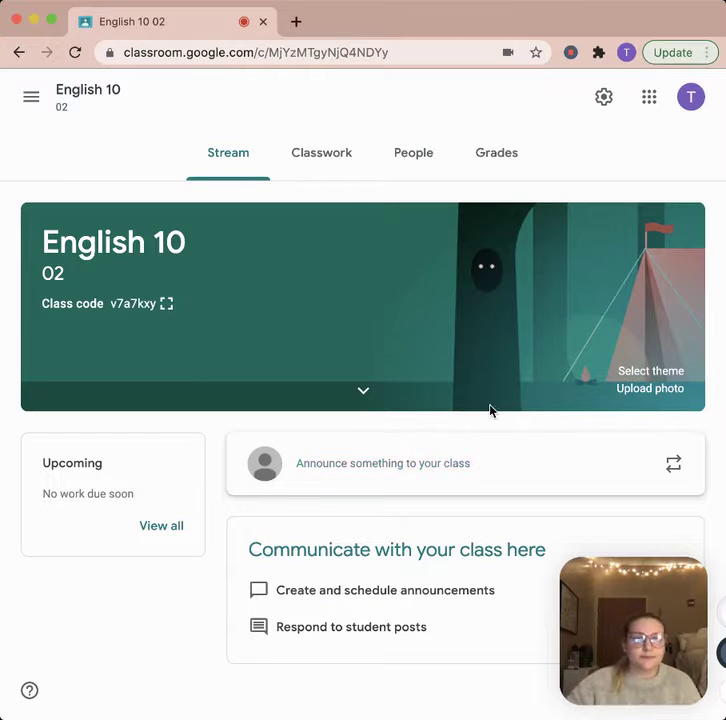
# Create a new assignment in the class's Classwork and title it Example Assignment.
pyautogui.click(328, 155)
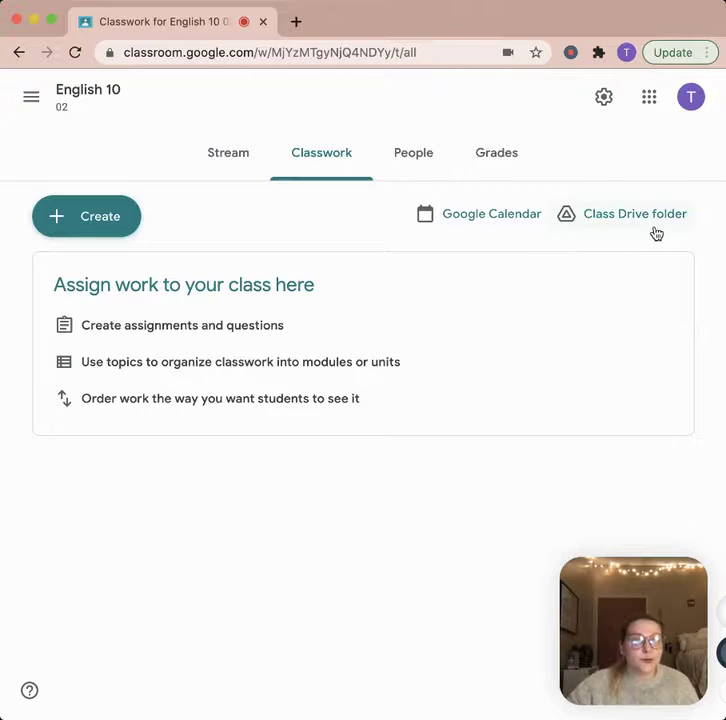
pyautogui.click(80, 234)
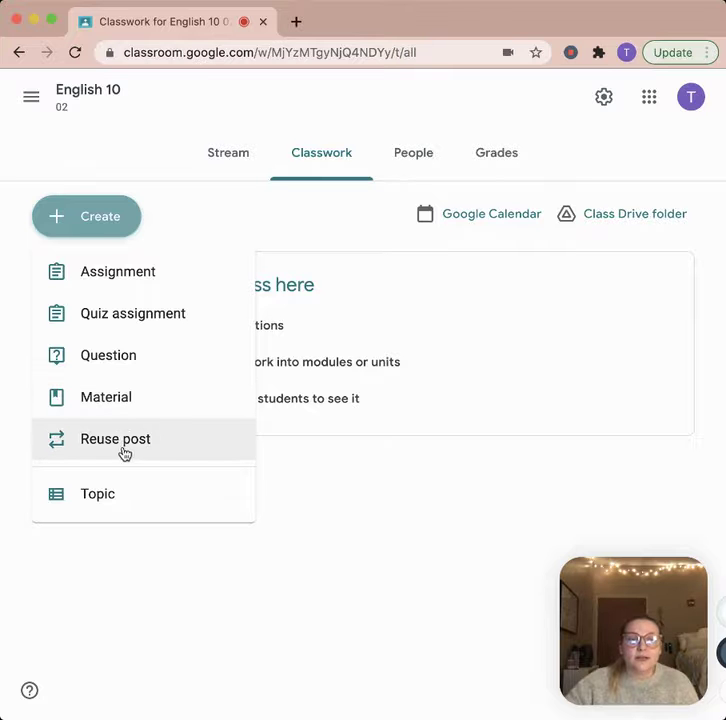
pyautogui.click(143, 278)
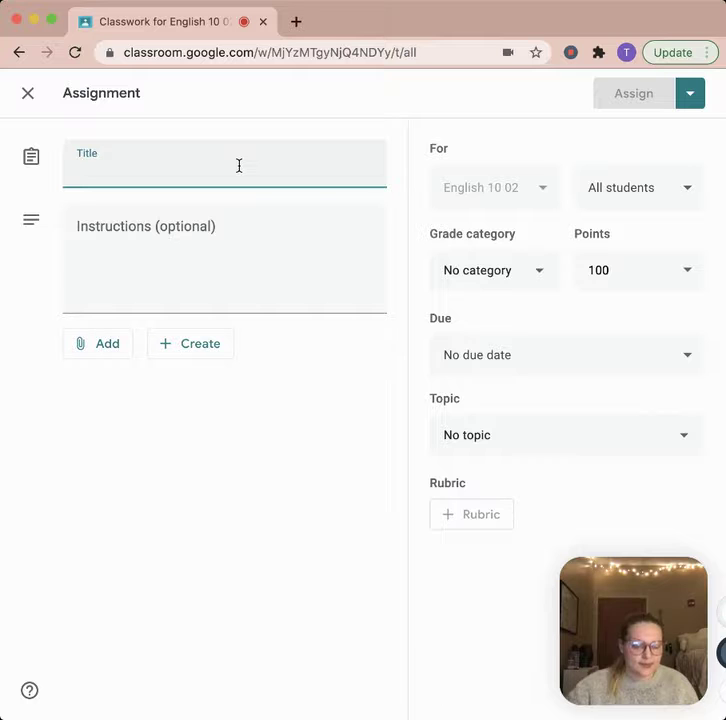
pyautogui.write('Example')
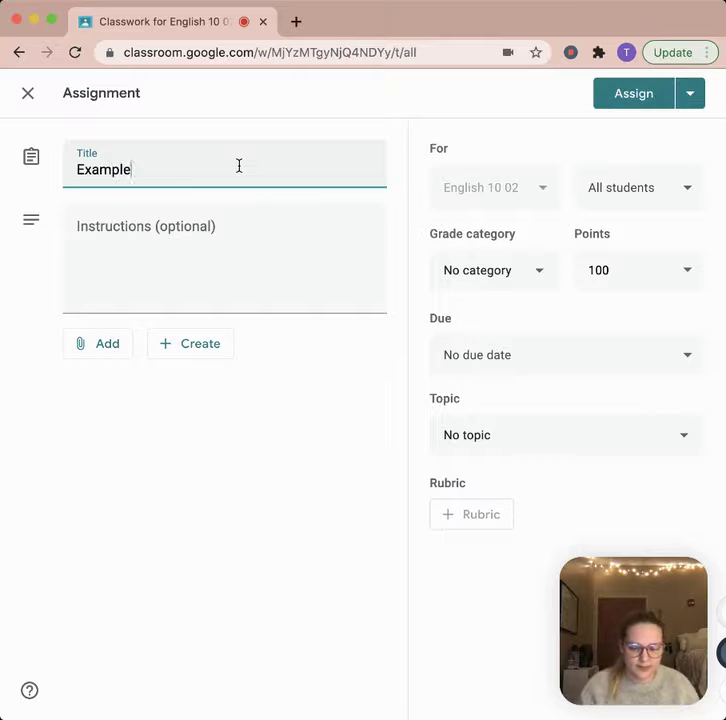
pyautogui.write(' Assignmenrt')
pyautogui.press('BackSpace')
pyautogui.press('BackSpace')
pyautogui.write('t')
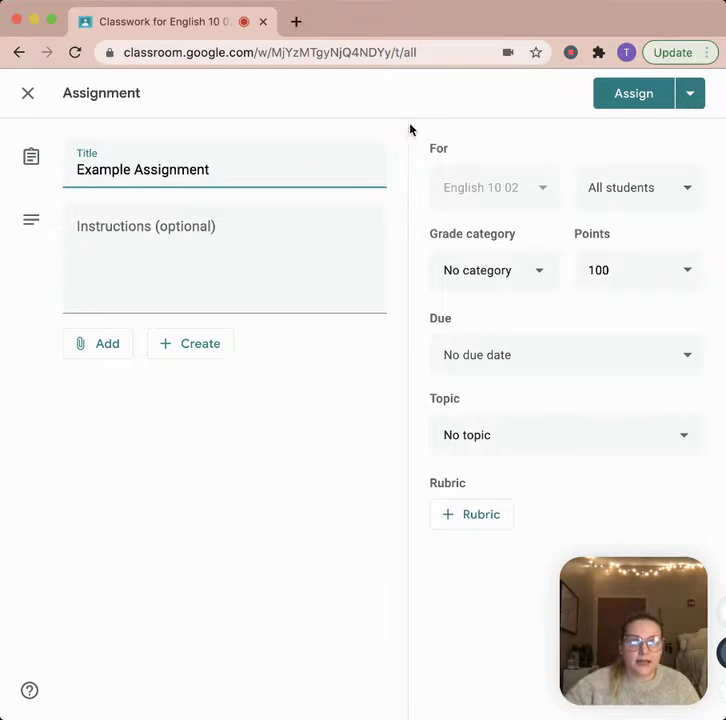
# Leave the instructions blank and attach the Example Assignment 1 form from Google Drive to the assignment.
pyautogui.click(308, 247)
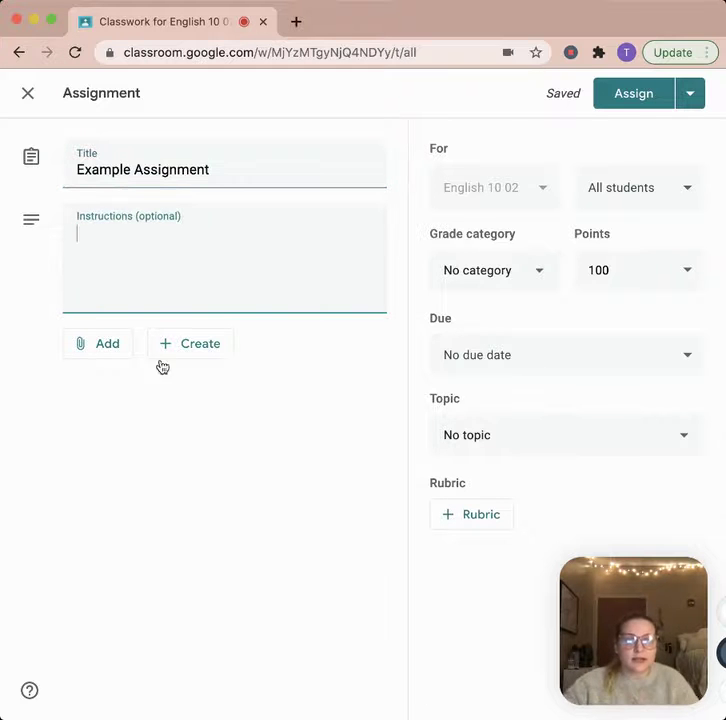
pyautogui.click(106, 346)
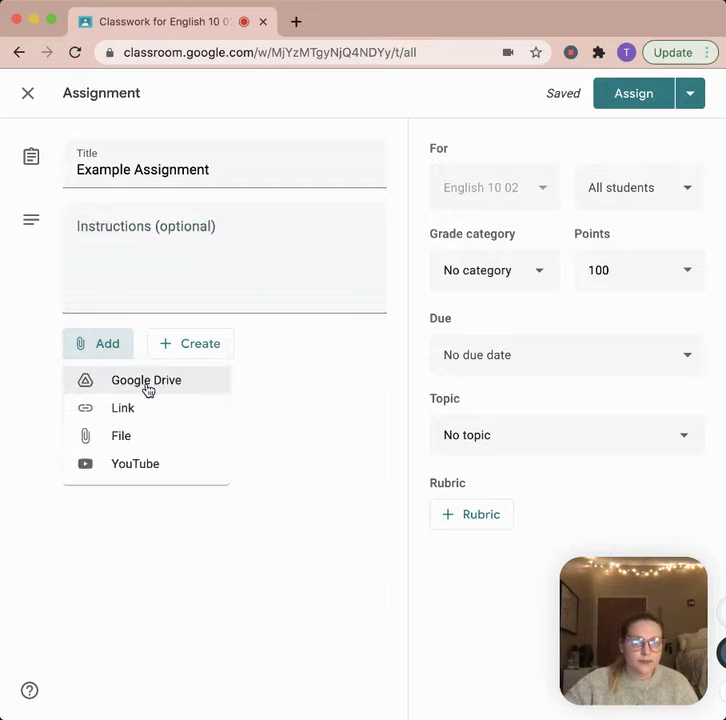
pyautogui.click(150, 382)
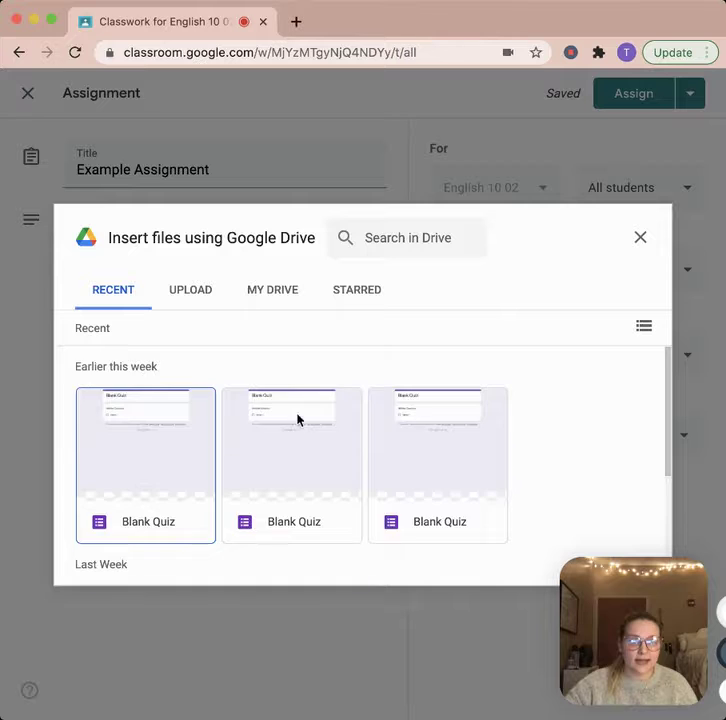
pyautogui.scroll(-3, 148, 540)
pyautogui.click(134, 483)
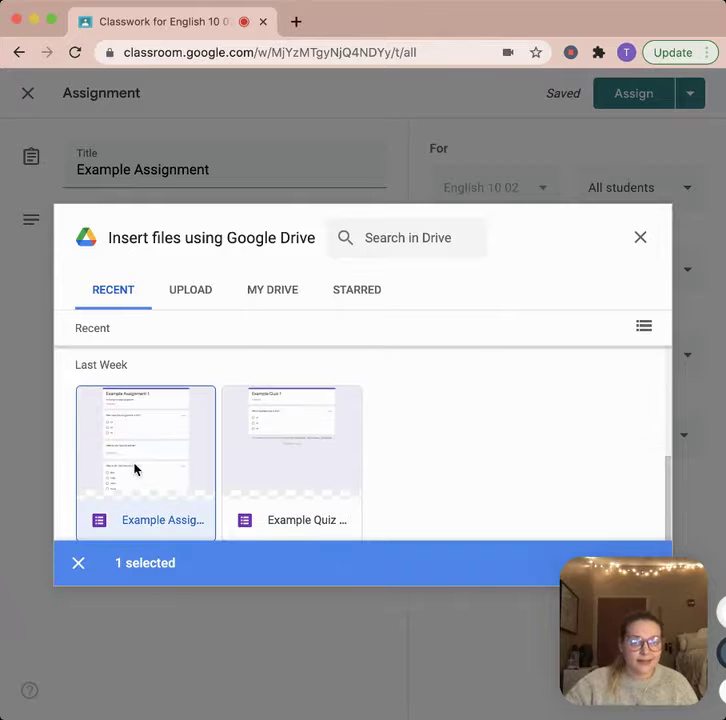
pyautogui.moveTo(657, 655); pyautogui.dragTo(527, 660)
pyautogui.click(628, 565)
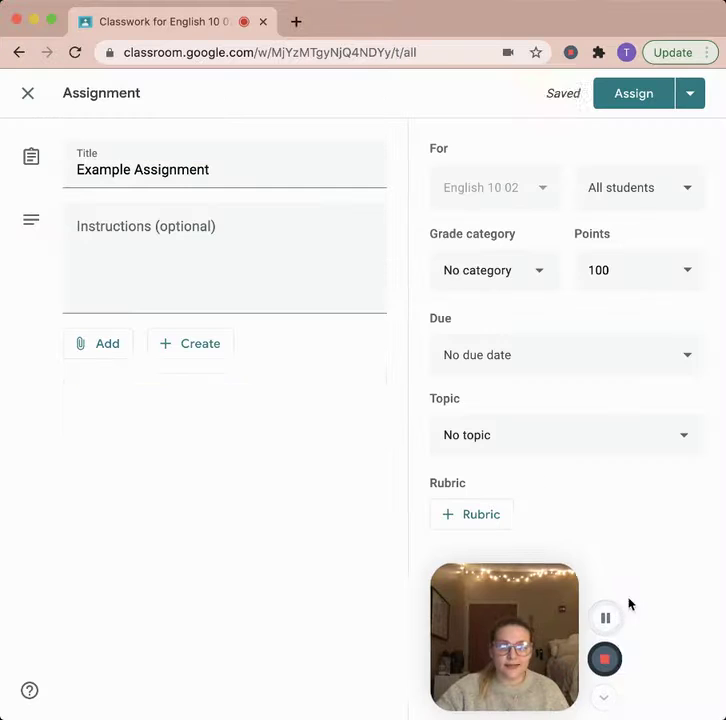
# Set the assignment's grade category to Assignments and keep All students as its recipients.
pyautogui.click(515, 274)
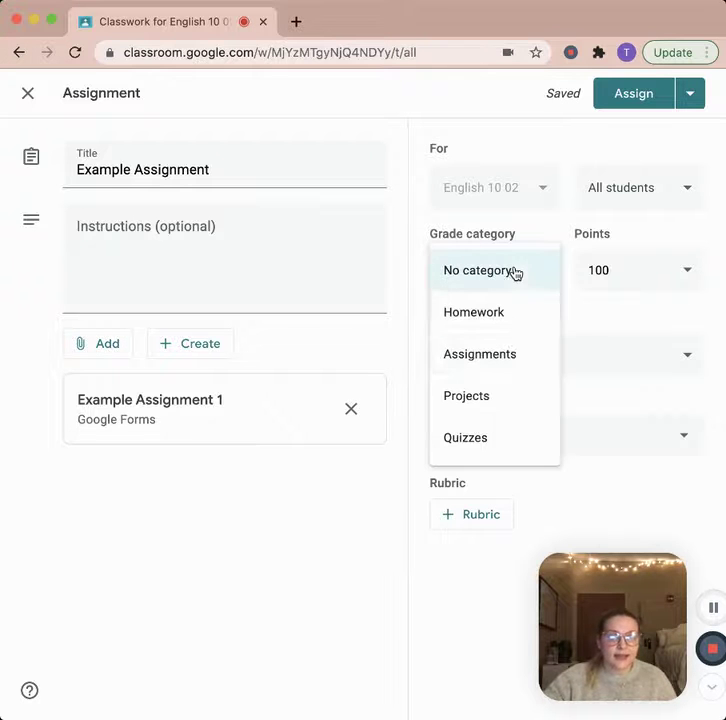
pyautogui.click(516, 353)
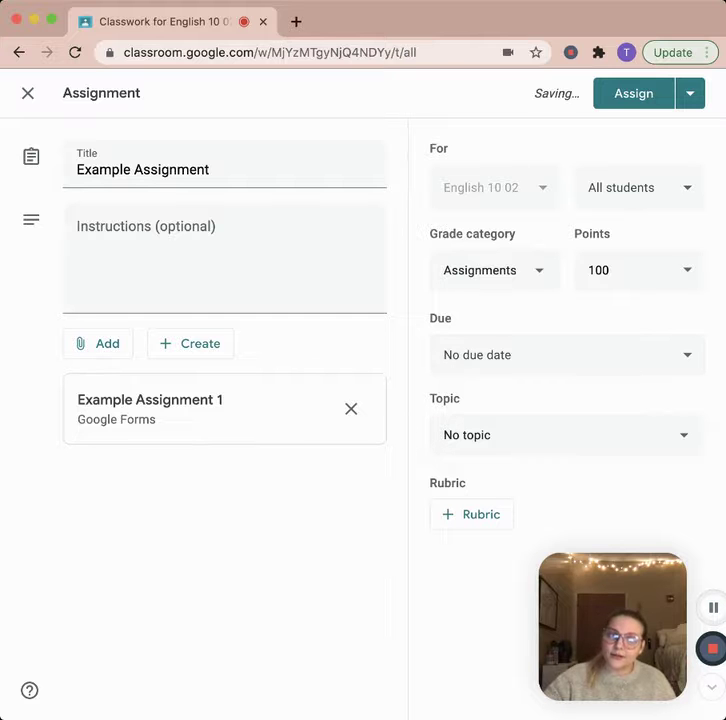
pyautogui.click(694, 193)
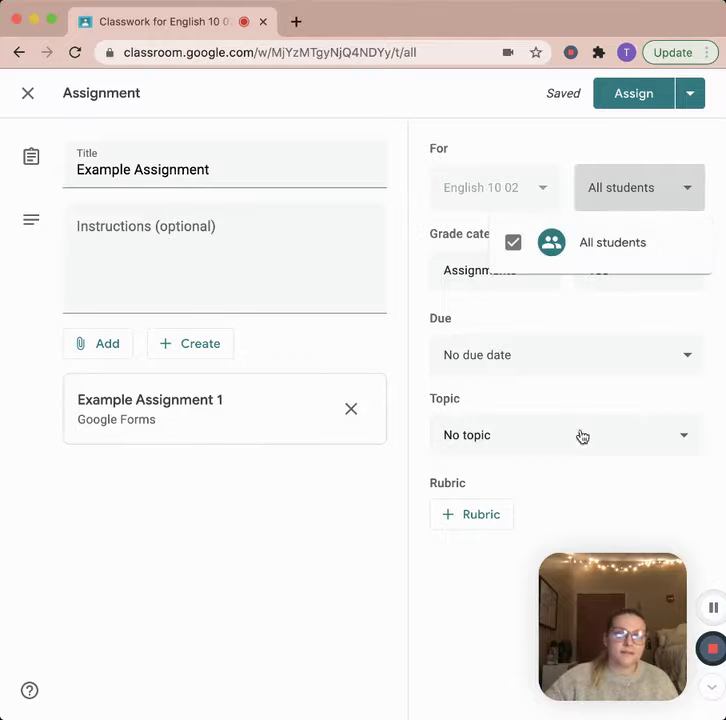
pyautogui.click(688, 196)
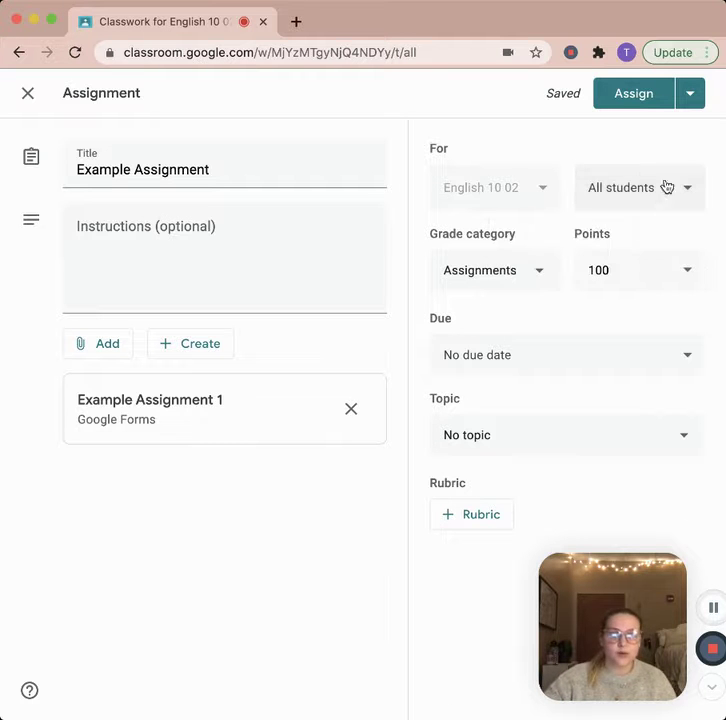
pyautogui.click(664, 190)
pyautogui.click(683, 196)
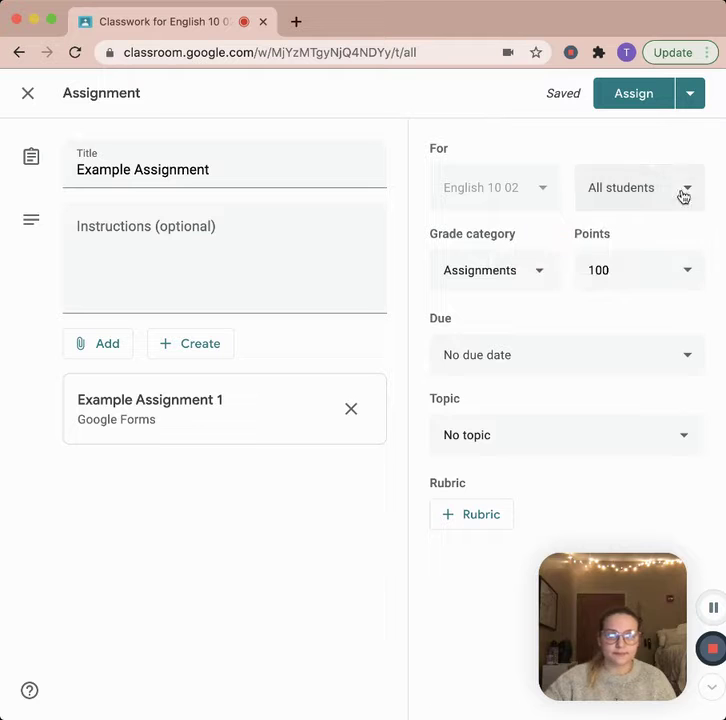
# Set the assignment's due date to Feb 21, 2021 at 11:59 PM.
pyautogui.click(627, 352)
pyautogui.click(568, 412)
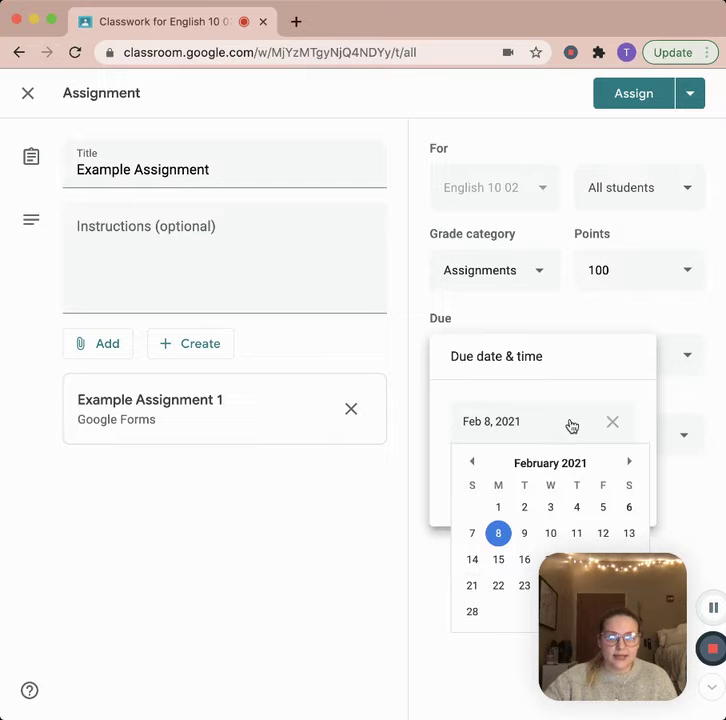
pyautogui.click(471, 587)
pyautogui.click(551, 475)
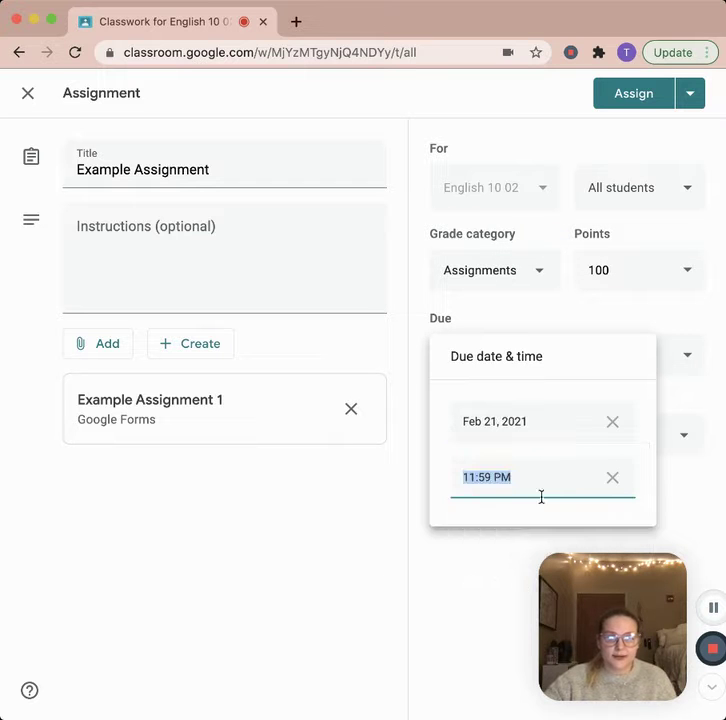
pyautogui.click(473, 634)
# Create a new topic named Assignments for the example assignment and assign it to the class.
pyautogui.click(543, 437)
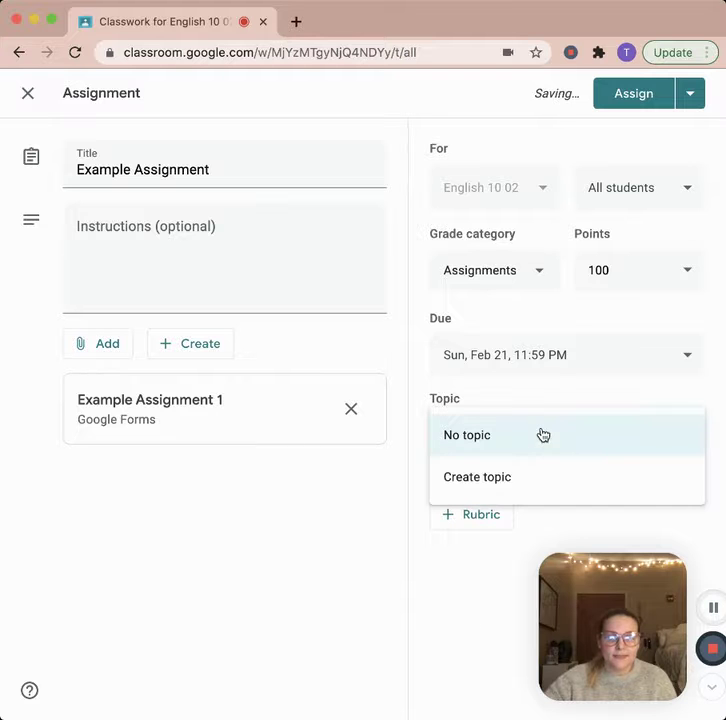
pyautogui.click(541, 488)
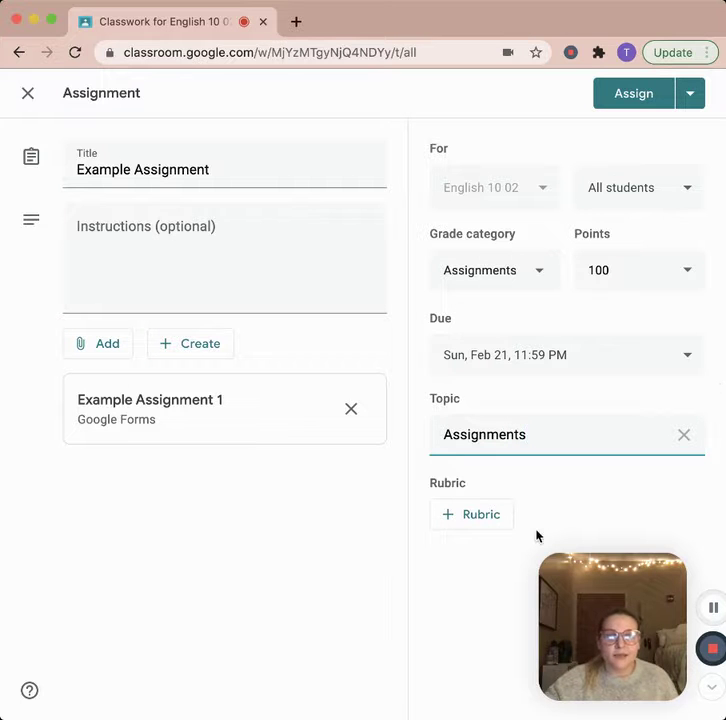
pyautogui.click(634, 102)
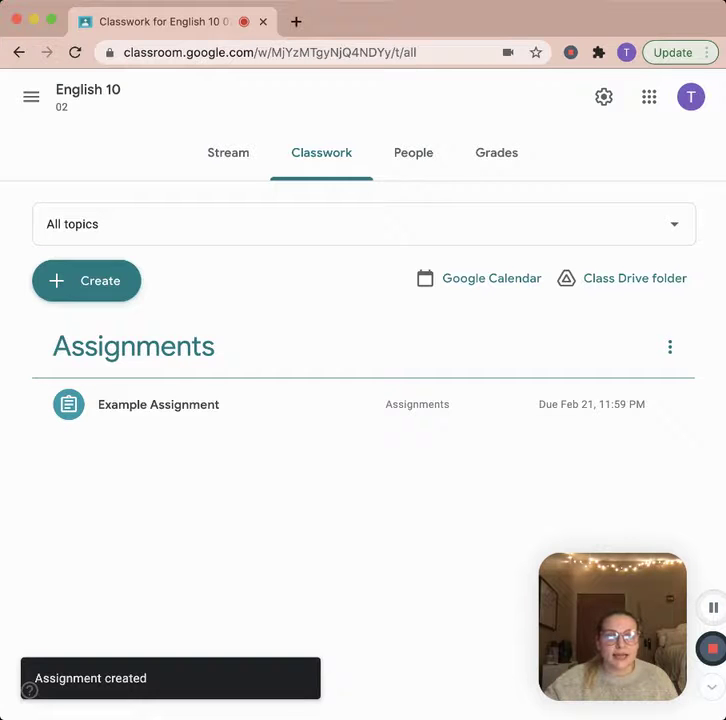
# Reuse the Quiz 1 post from the archived English 10 01 class in Classwork, with new copies of all attachments.
pyautogui.click(60, 286)
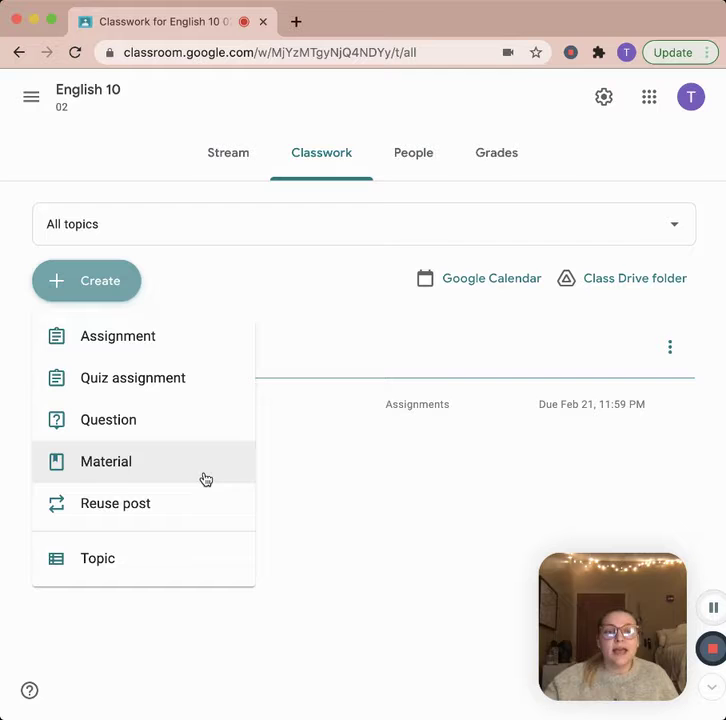
pyautogui.click(157, 513)
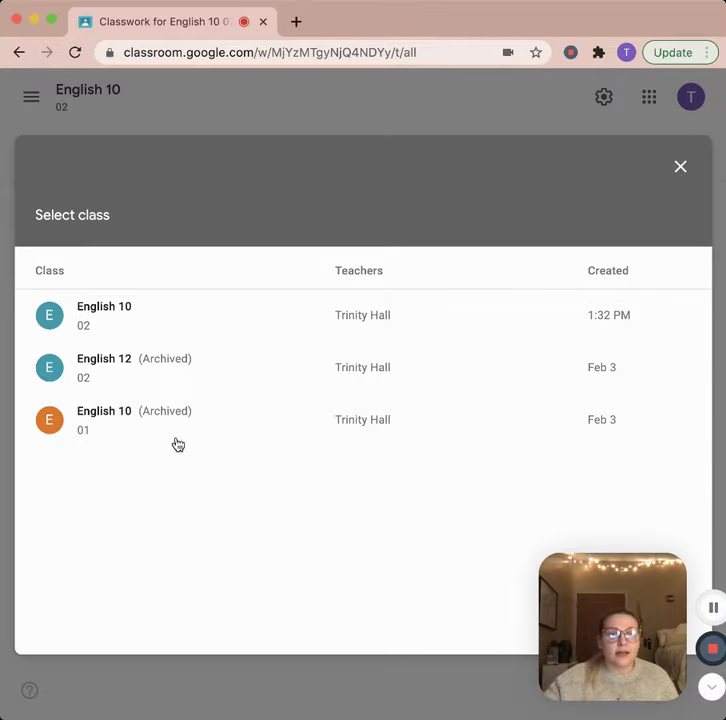
pyautogui.click(146, 415)
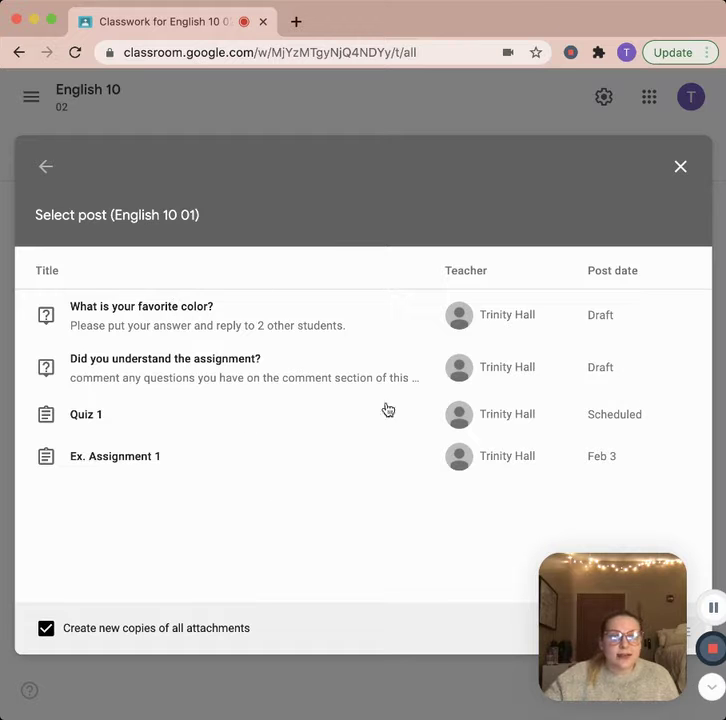
pyautogui.click(120, 425)
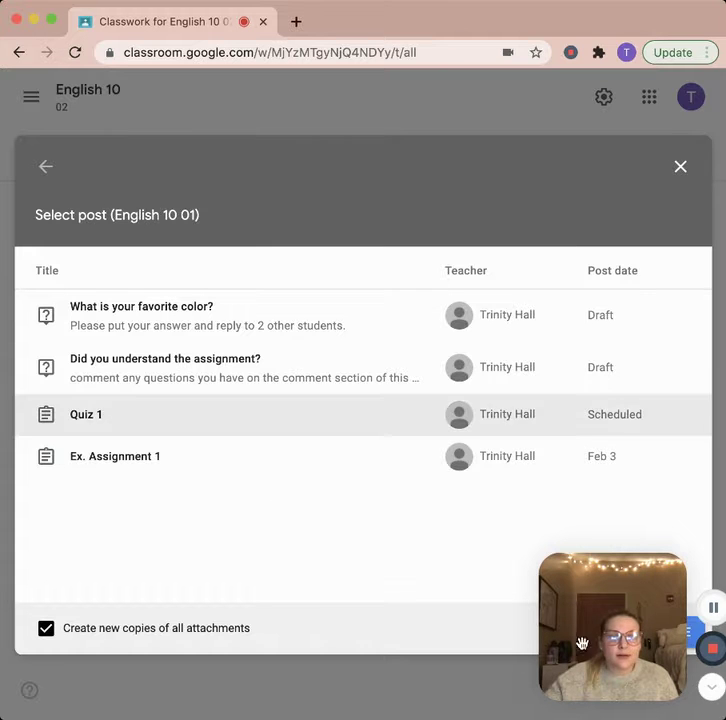
pyautogui.moveTo(562, 680); pyautogui.dragTo(394, 591)
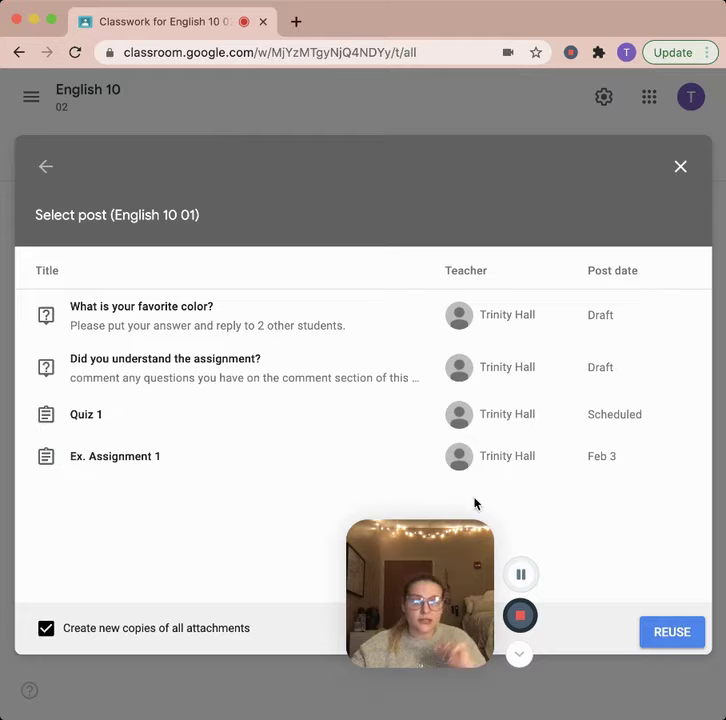
pyautogui.click(674, 634)
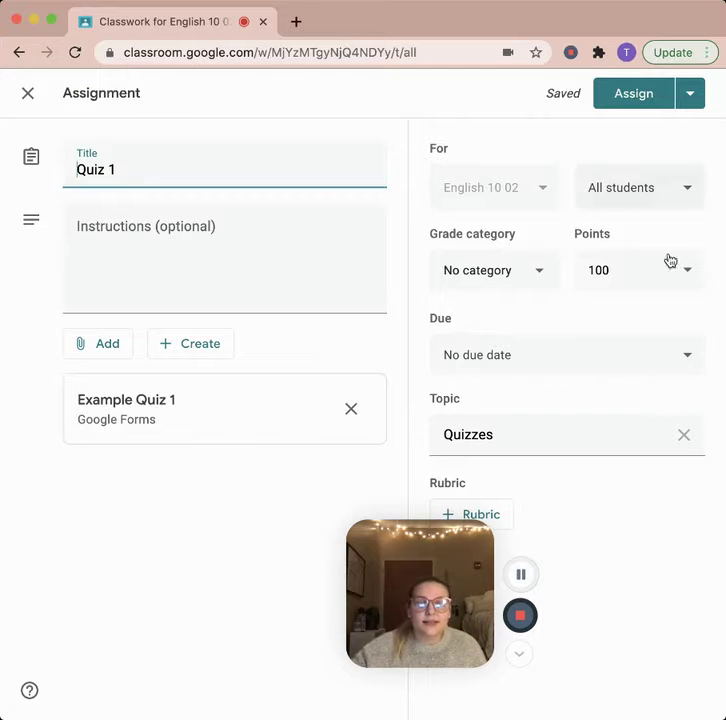
# Set the due date of Quiz 1 to Feb 20, 2021 at 11:59 PM.
pyautogui.click(634, 364)
pyautogui.click(549, 424)
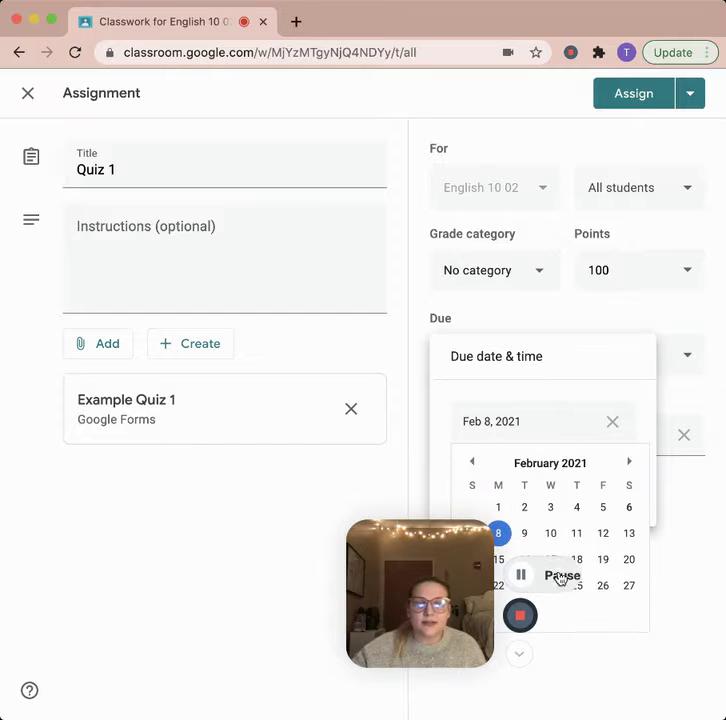
pyautogui.click(627, 559)
pyautogui.click(534, 486)
pyautogui.click(673, 621)
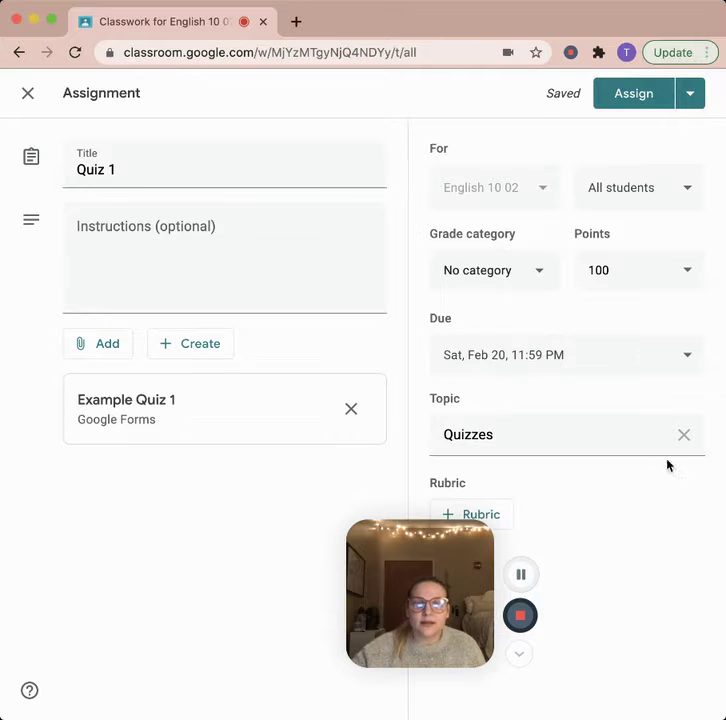
pyautogui.moveTo(457, 562); pyautogui.dragTo(380, 533)
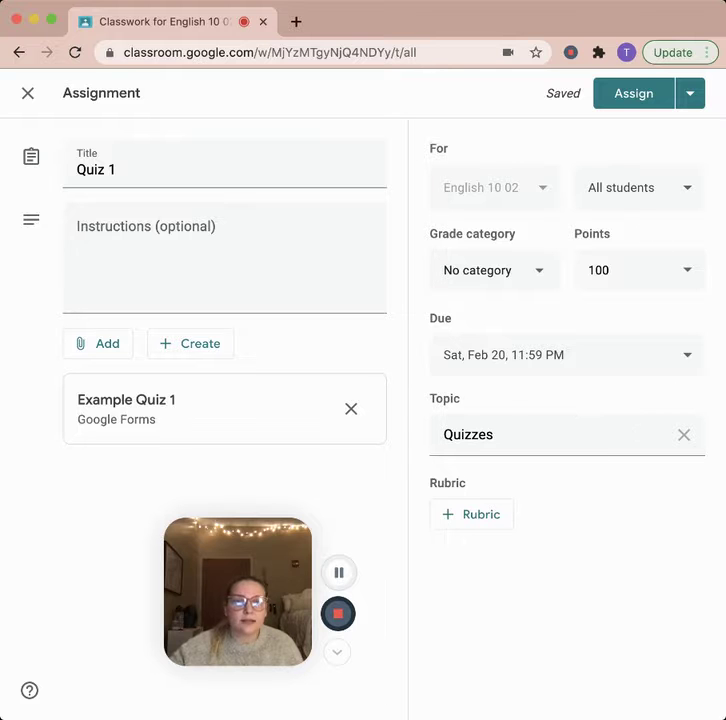
pyautogui.click(690, 93)
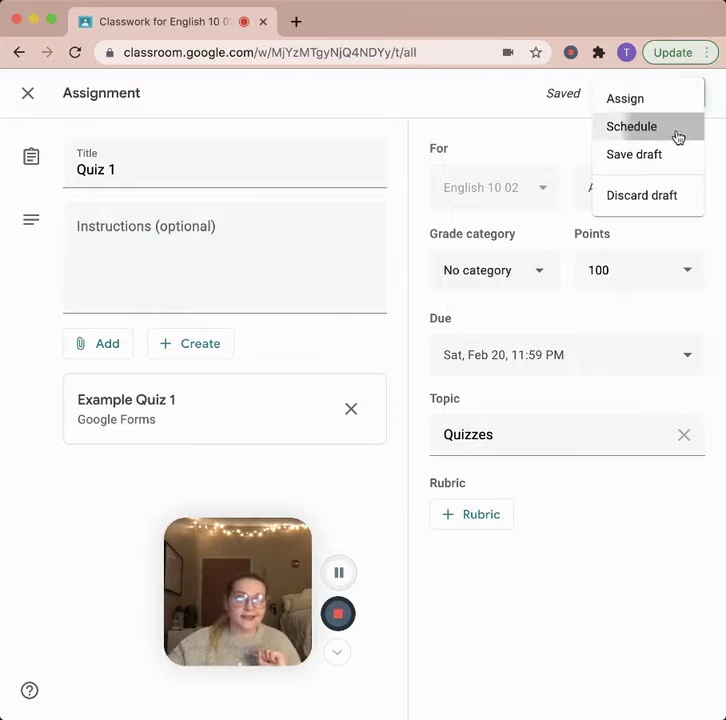
pyautogui.click(628, 98)
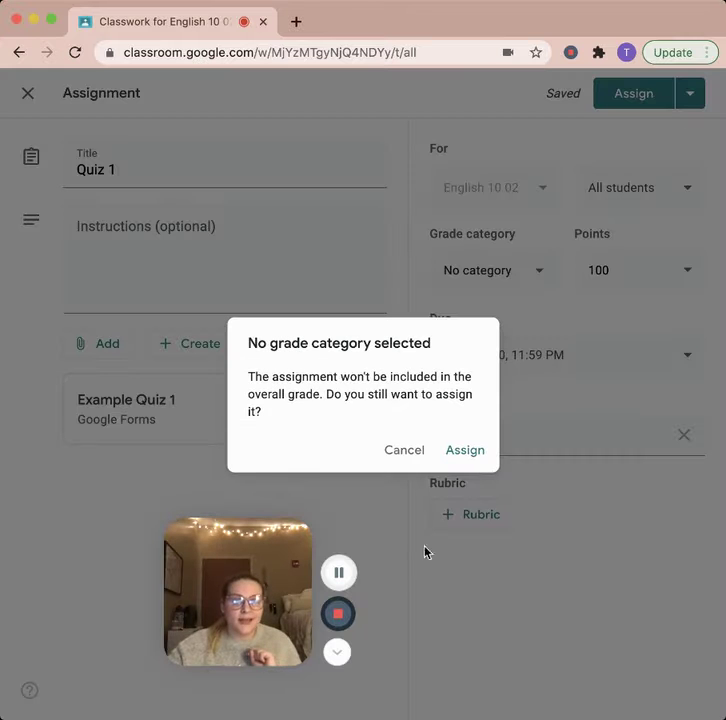
pyautogui.click(478, 458)
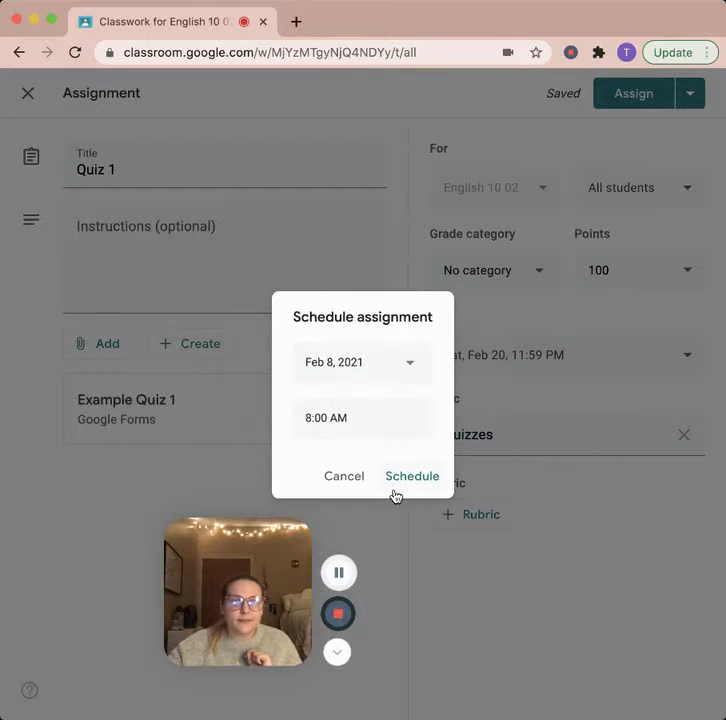
pyautogui.click(350, 477)
# Set the grade category of Quiz 1 to Quizzes and schedule its posting for Feb 16, 2021 at 8:00 AM.
pyautogui.click(519, 278)
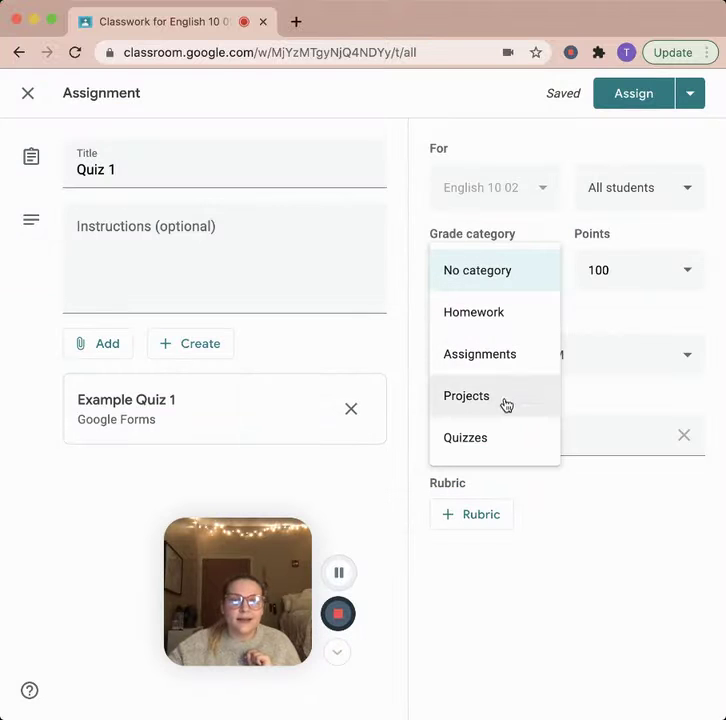
pyautogui.click(496, 434)
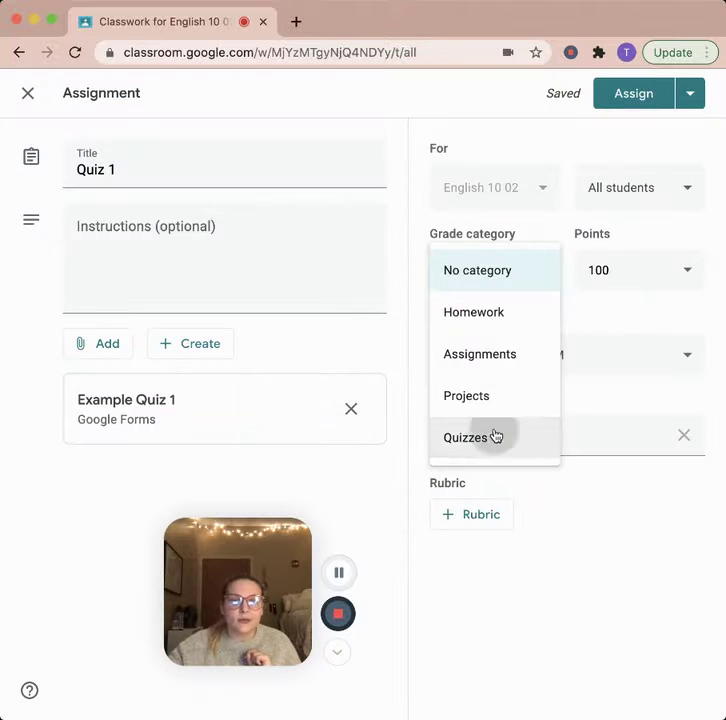
pyautogui.click(695, 95)
pyautogui.click(676, 138)
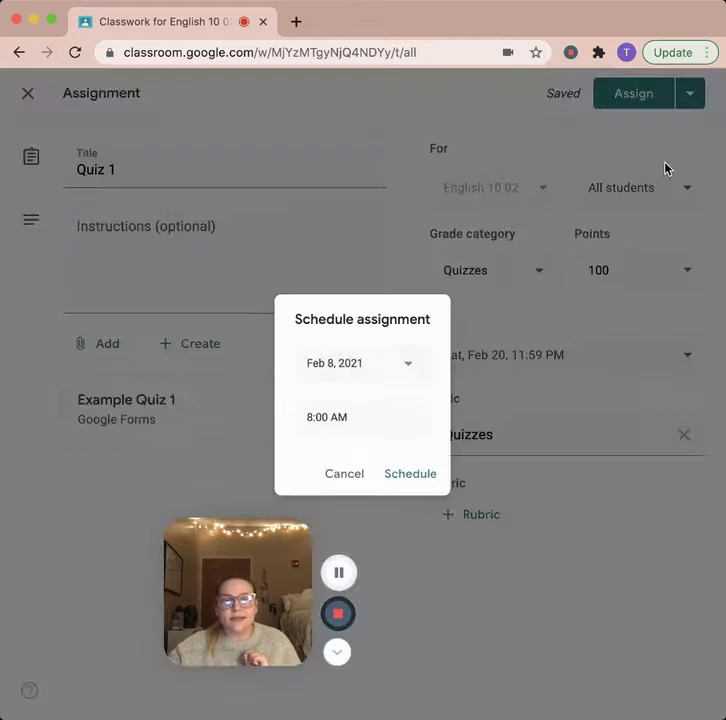
pyautogui.click(412, 363)
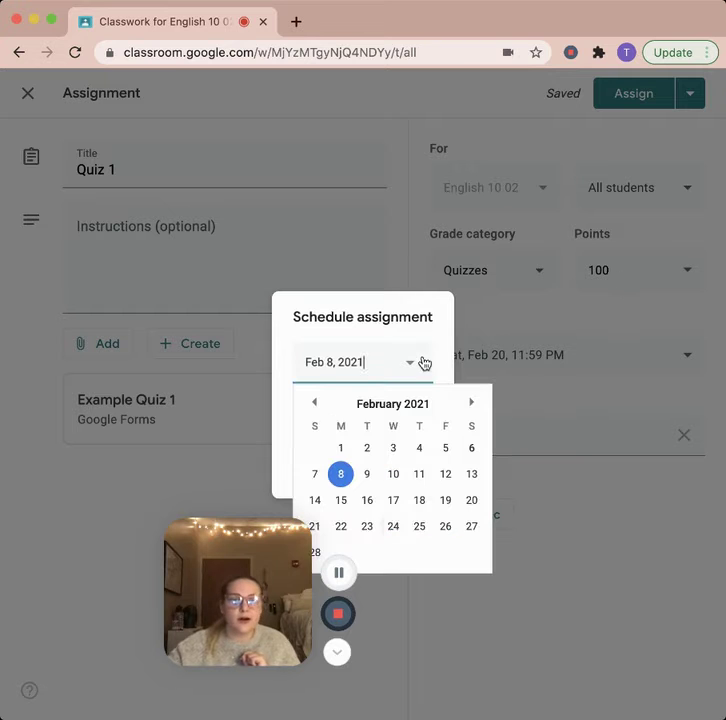
pyautogui.click(368, 500)
pyautogui.click(420, 480)
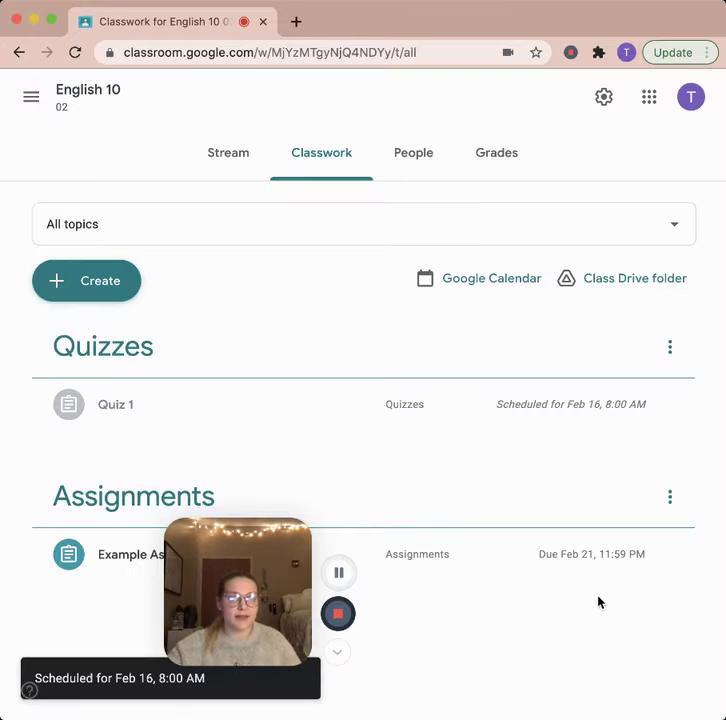
# Look at the class's People page and its Grades page.
pyautogui.moveTo(233, 591); pyautogui.dragTo(616, 616)
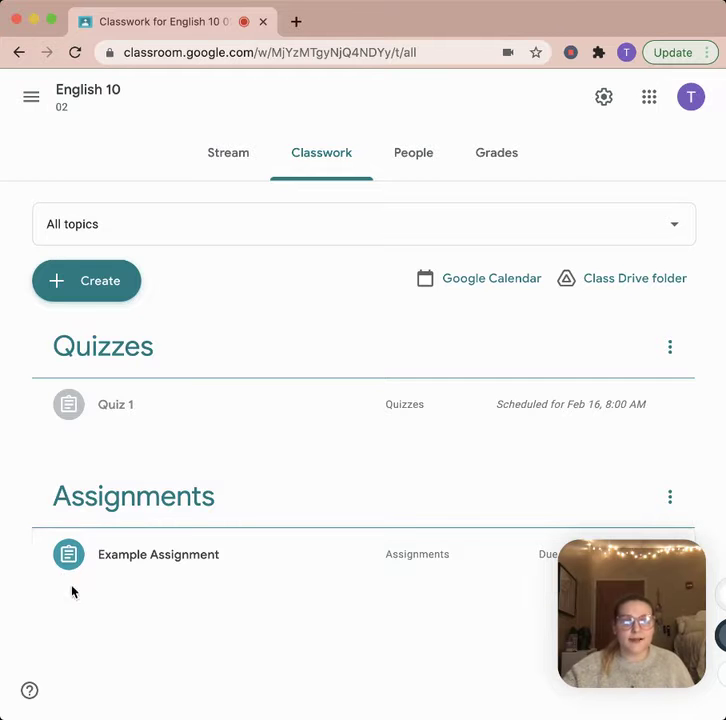
pyautogui.click(413, 166)
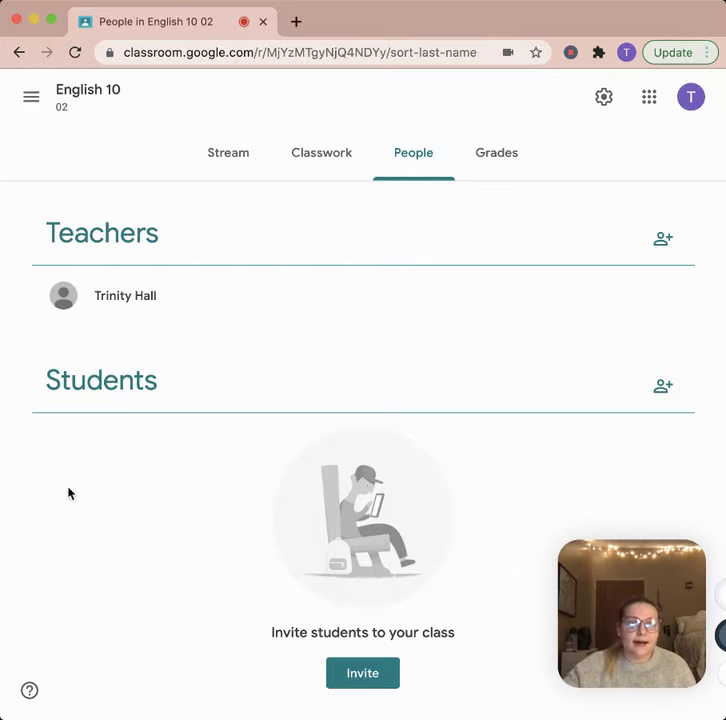
pyautogui.click(505, 155)
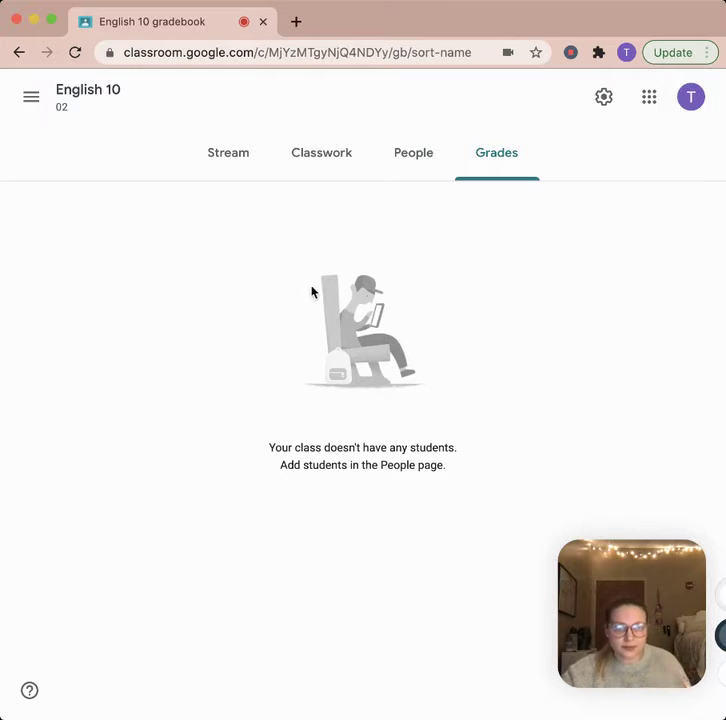
# Look through the work to review for all classes and the work marked as reviewed.
pyautogui.click(31, 100)
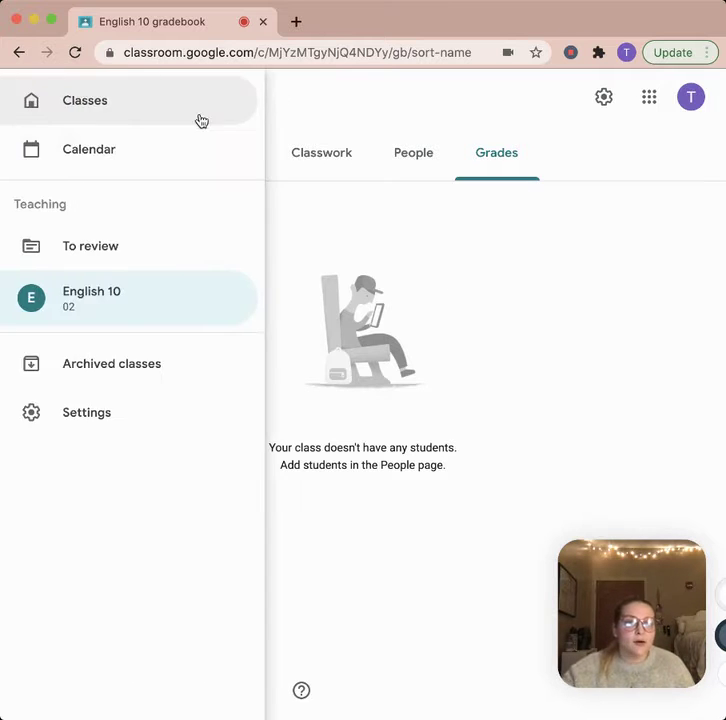
pyautogui.click(287, 100)
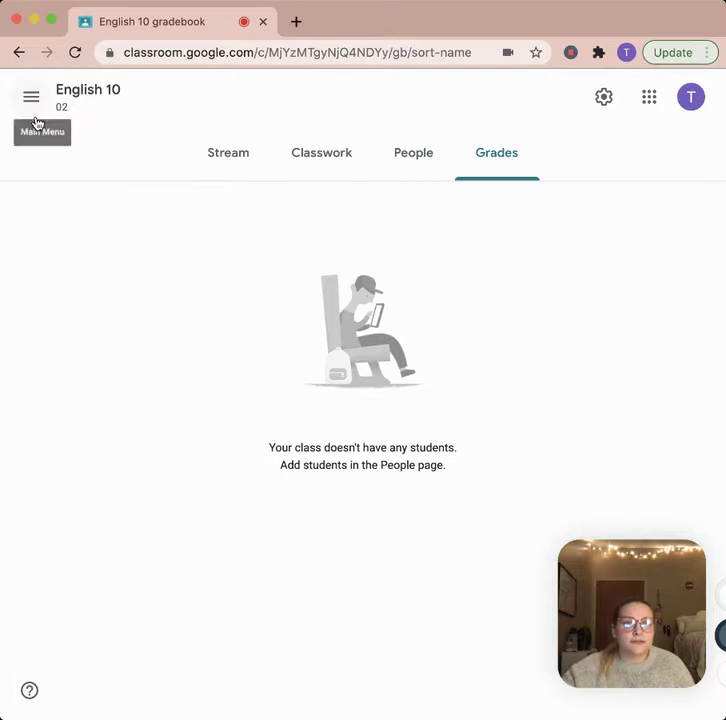
pyautogui.click(32, 100)
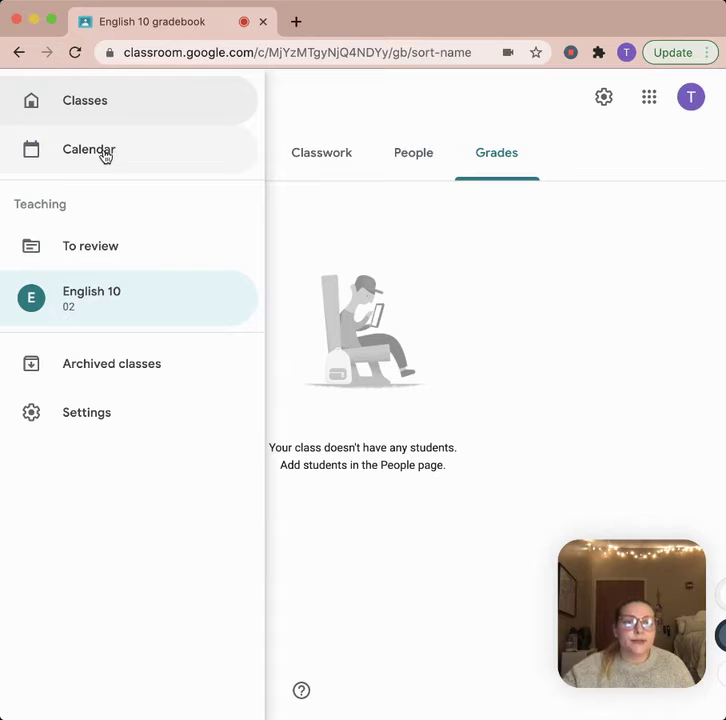
pyautogui.click(130, 251)
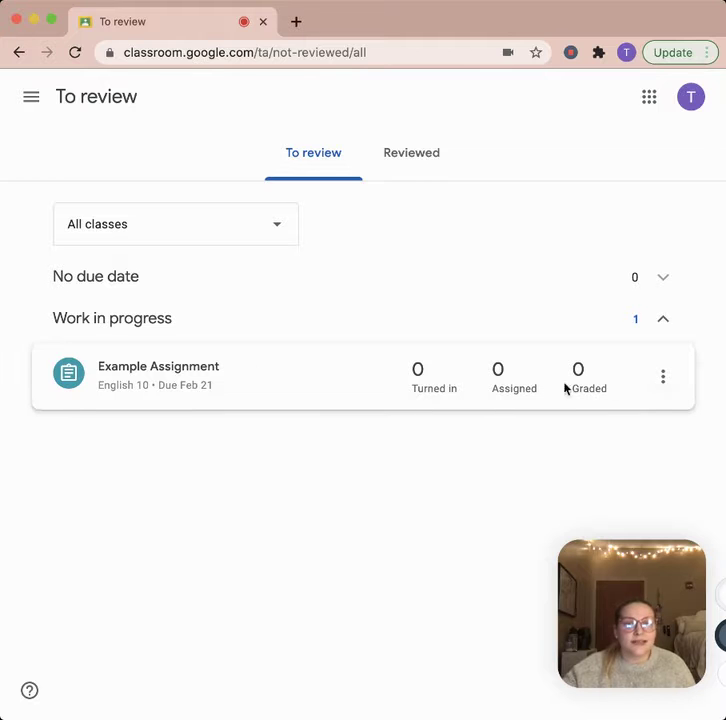
pyautogui.click(425, 168)
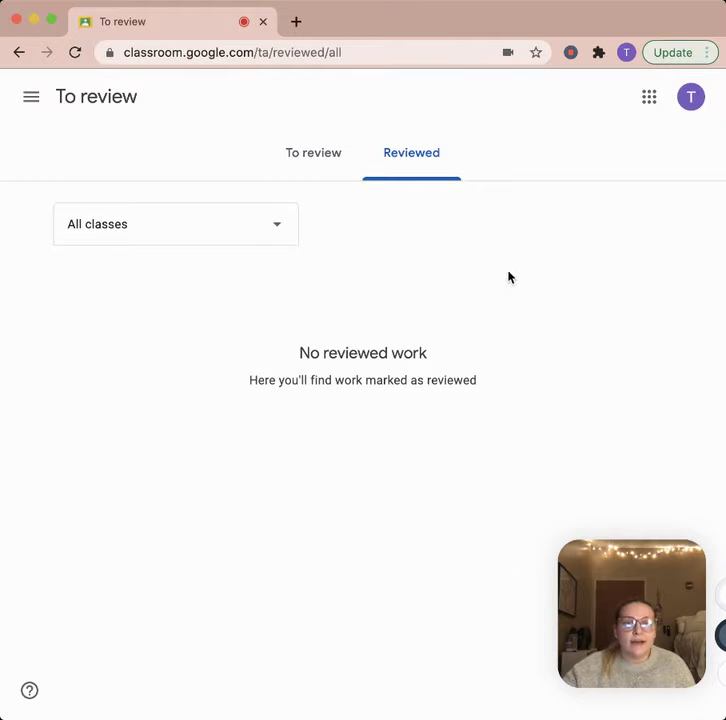
# Go back to the list of work to review, and open the English 10 class.
pyautogui.click(326, 153)
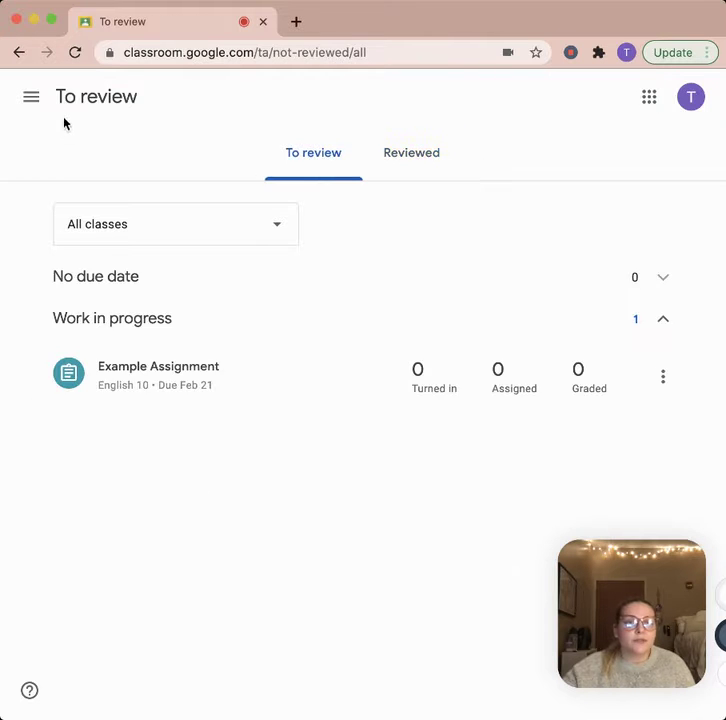
pyautogui.click(31, 96)
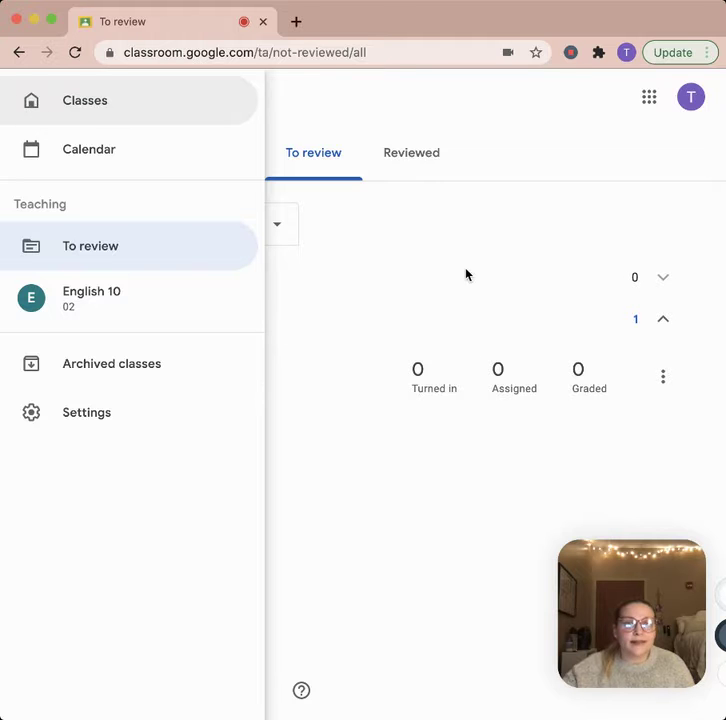
pyautogui.click(465, 274)
pyautogui.click(22, 96)
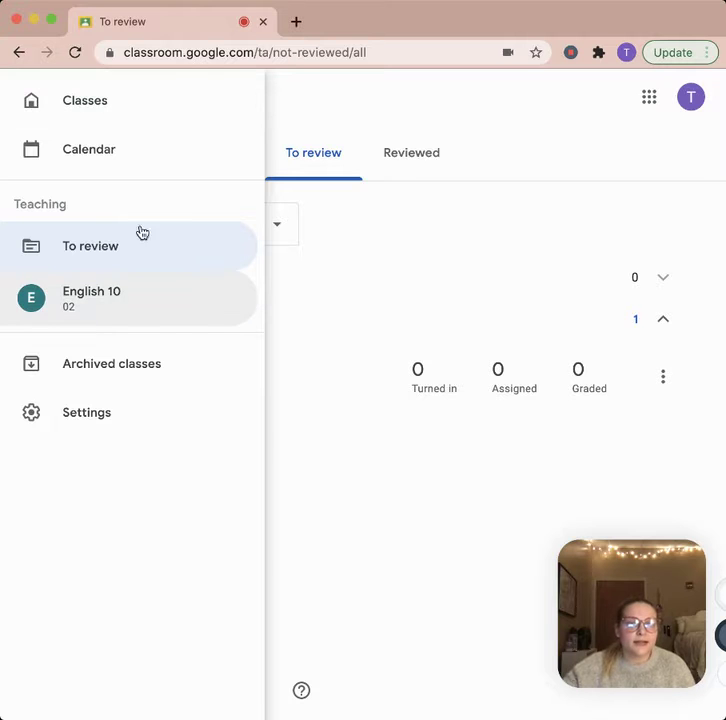
pyautogui.click(99, 302)
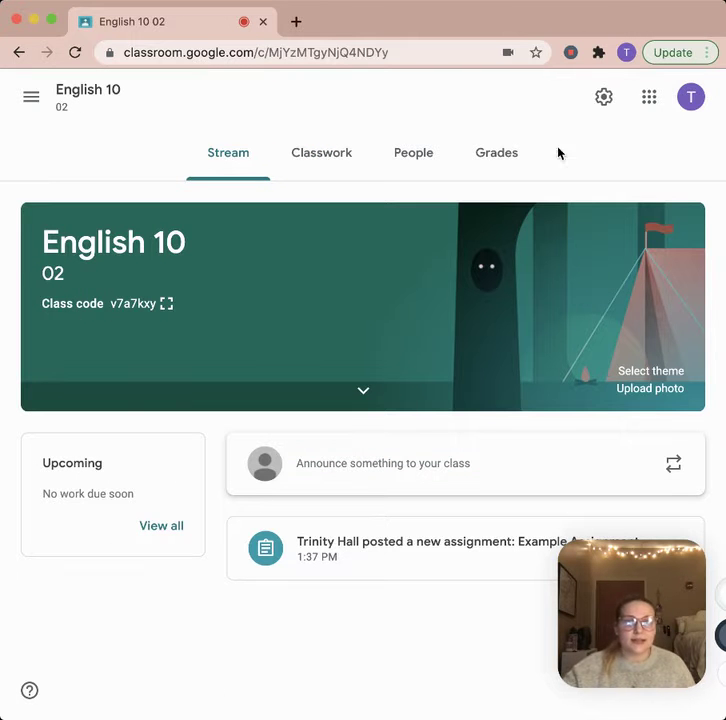
# Copy the class invite link from the English 10 class settings.
pyautogui.click(604, 97)
pyautogui.scroll(-6, 413, 405)
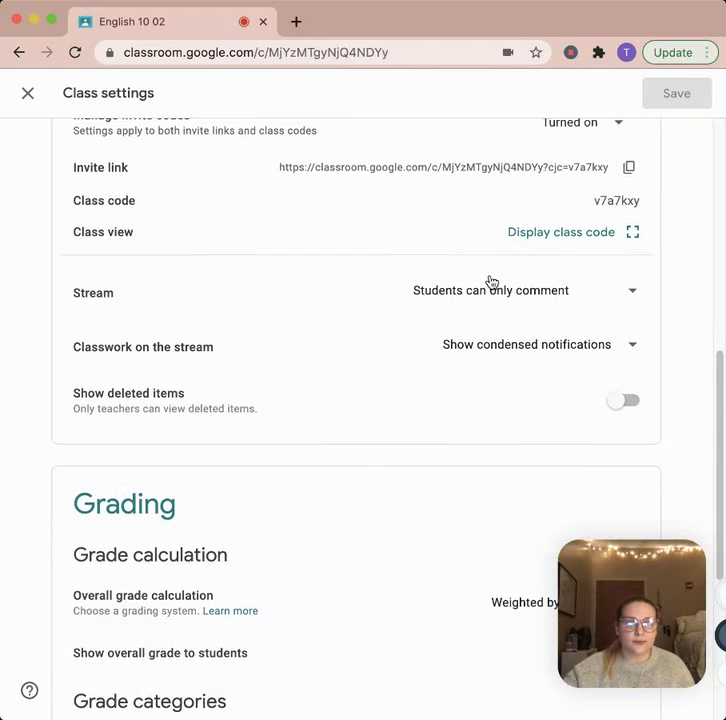
pyautogui.scroll(1, 590, 262)
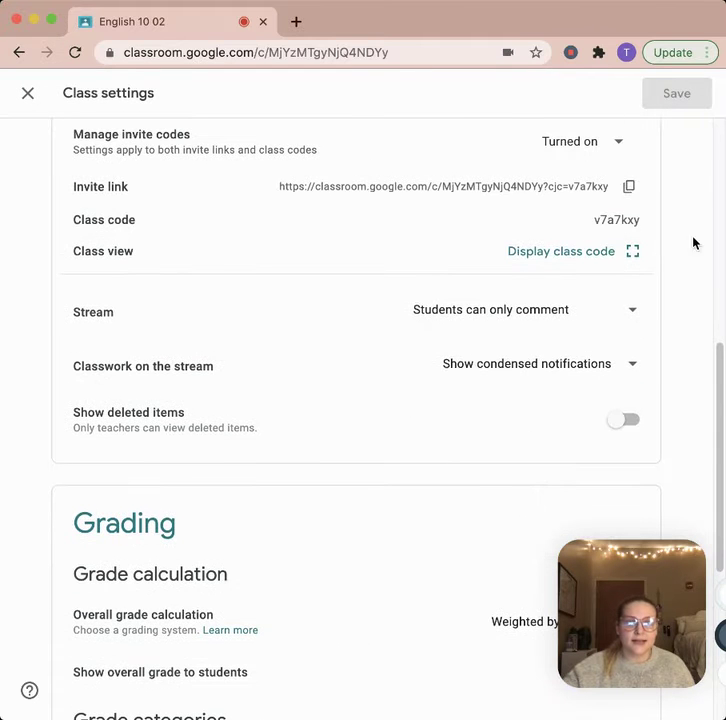
pyautogui.click(630, 188)
# View the enlarged class code from the class settings, and view it again from the class banner on the Stream page.
pyautogui.scroll(-4, 332, 454)
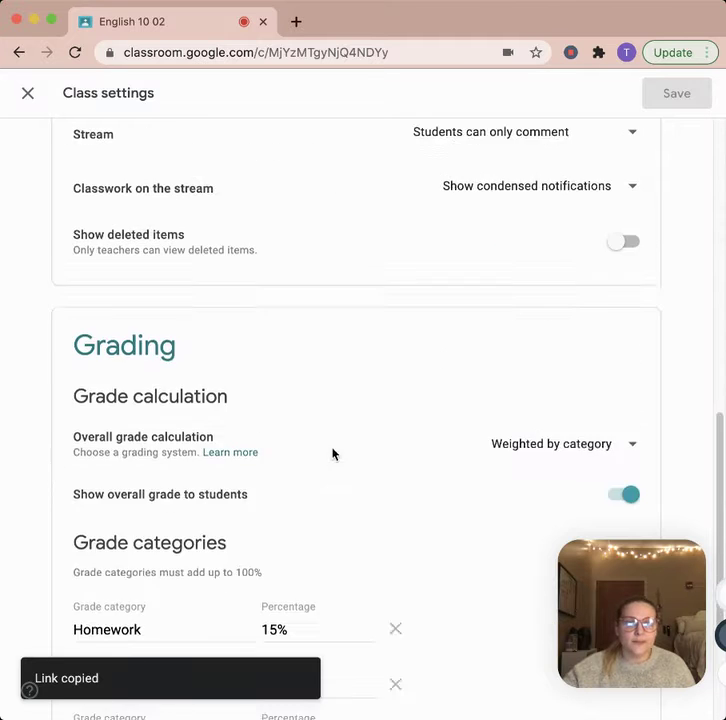
pyautogui.scroll(9, 395, 481)
pyautogui.scroll(-5, 440, 447)
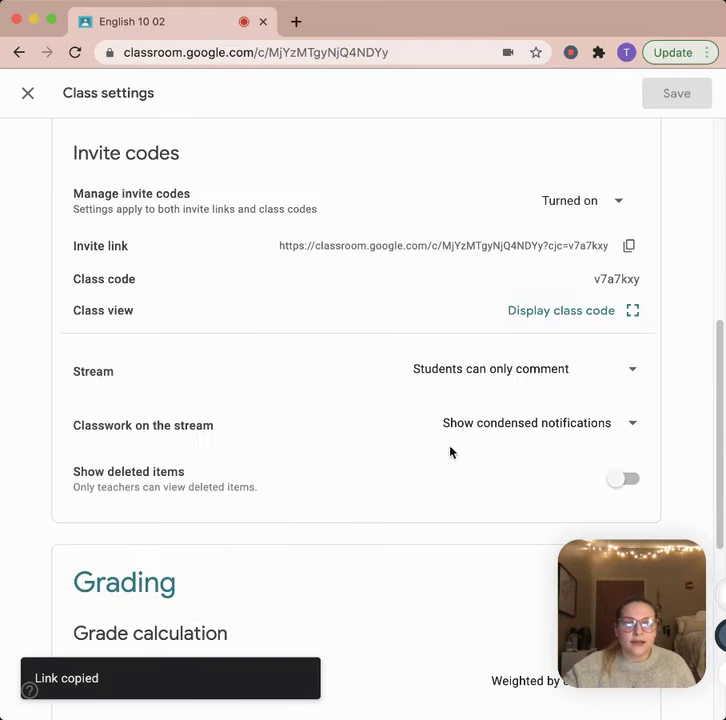
pyautogui.click(635, 313)
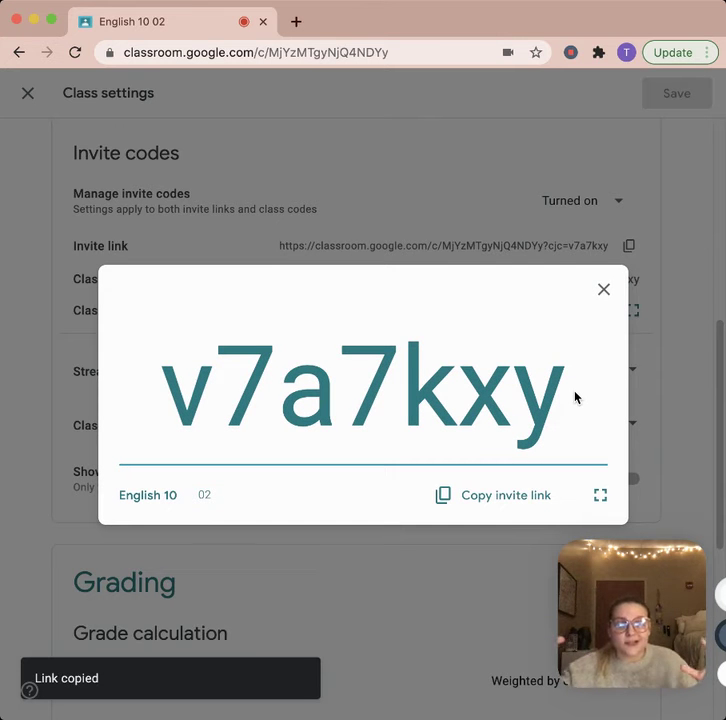
pyautogui.click(604, 292)
pyautogui.click(29, 95)
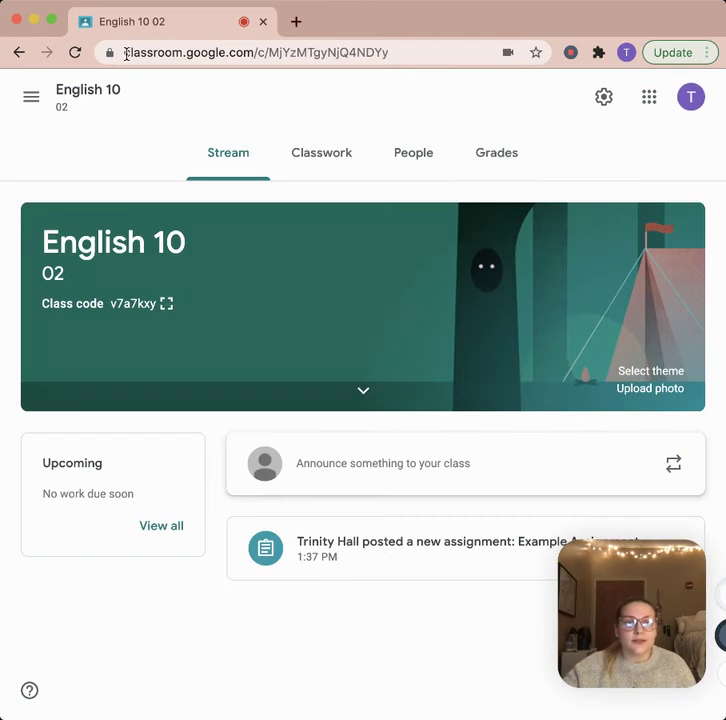
pyautogui.click(166, 303)
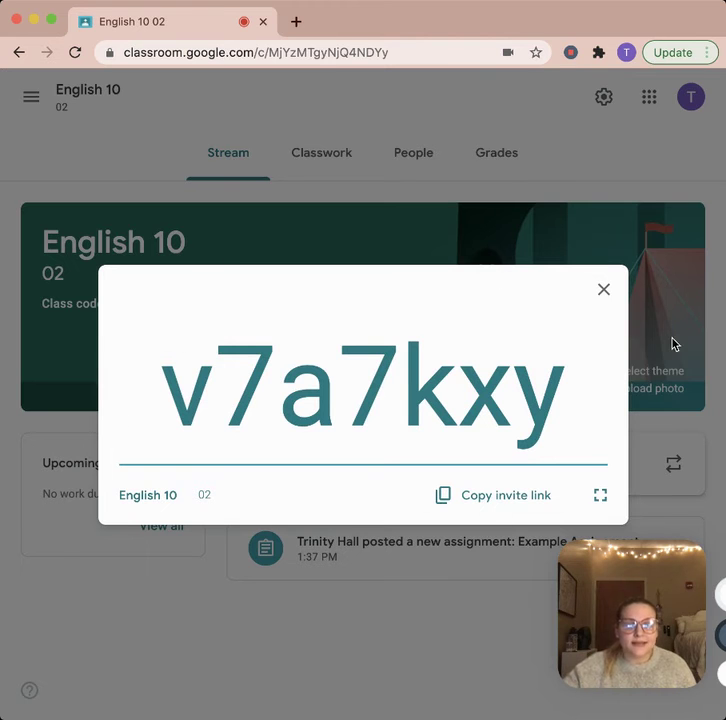
pyautogui.click(607, 300)
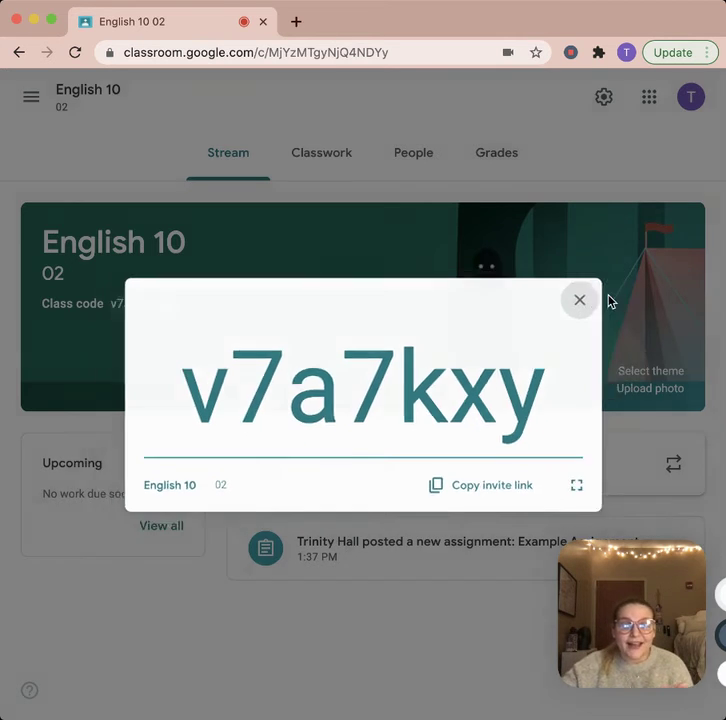